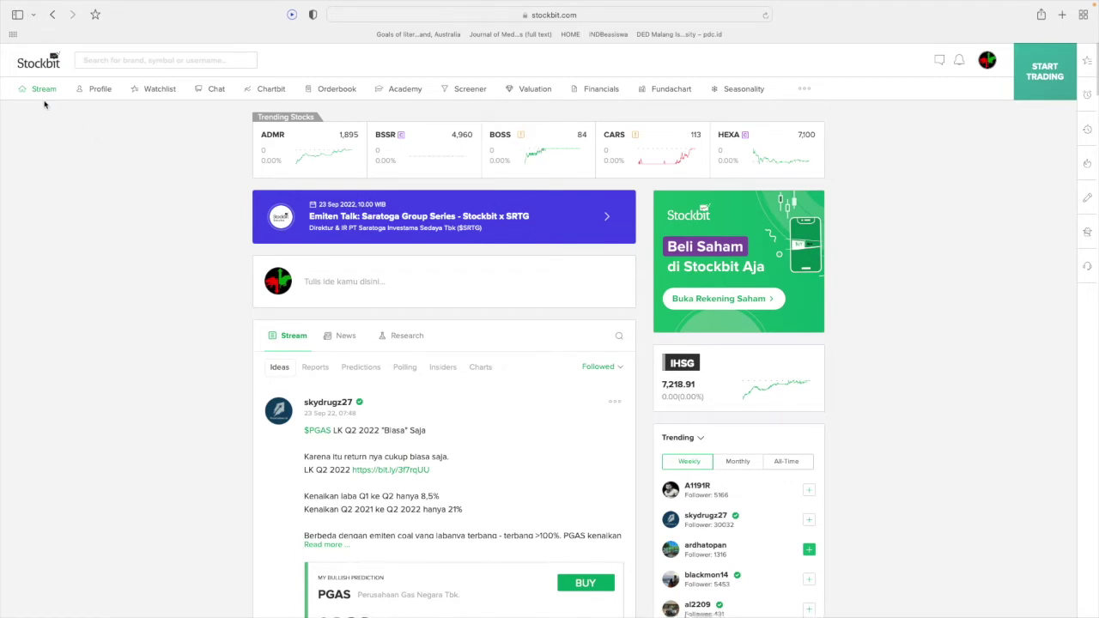
# Step: Open the account's profile page and look through its posted stock ideas
pyautogui.click(100, 91)
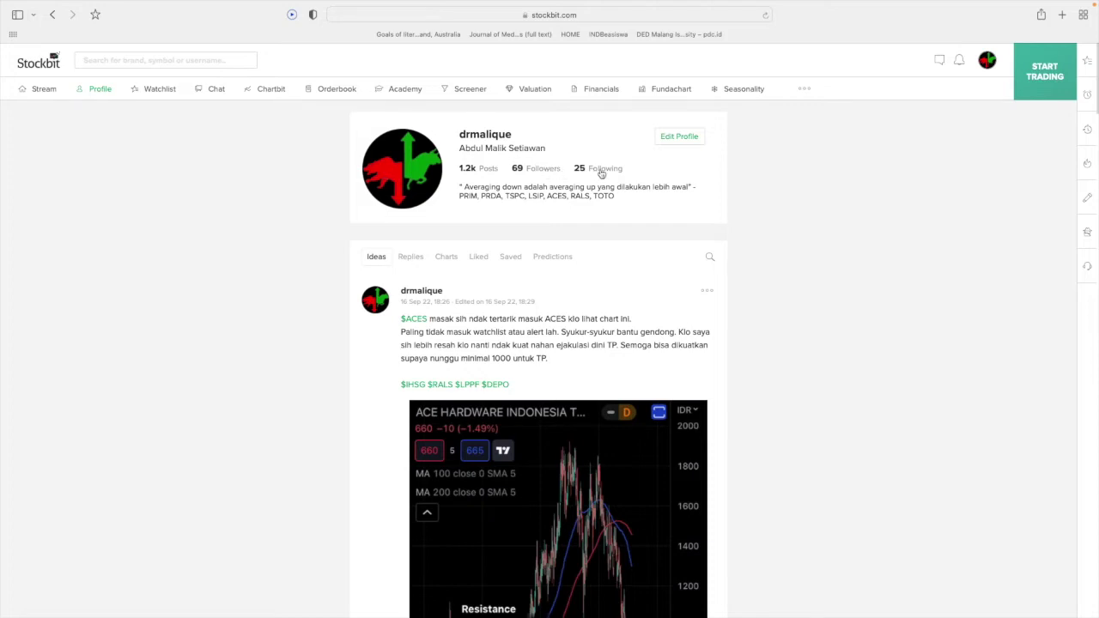
pyautogui.scroll(-5, 525, 276)
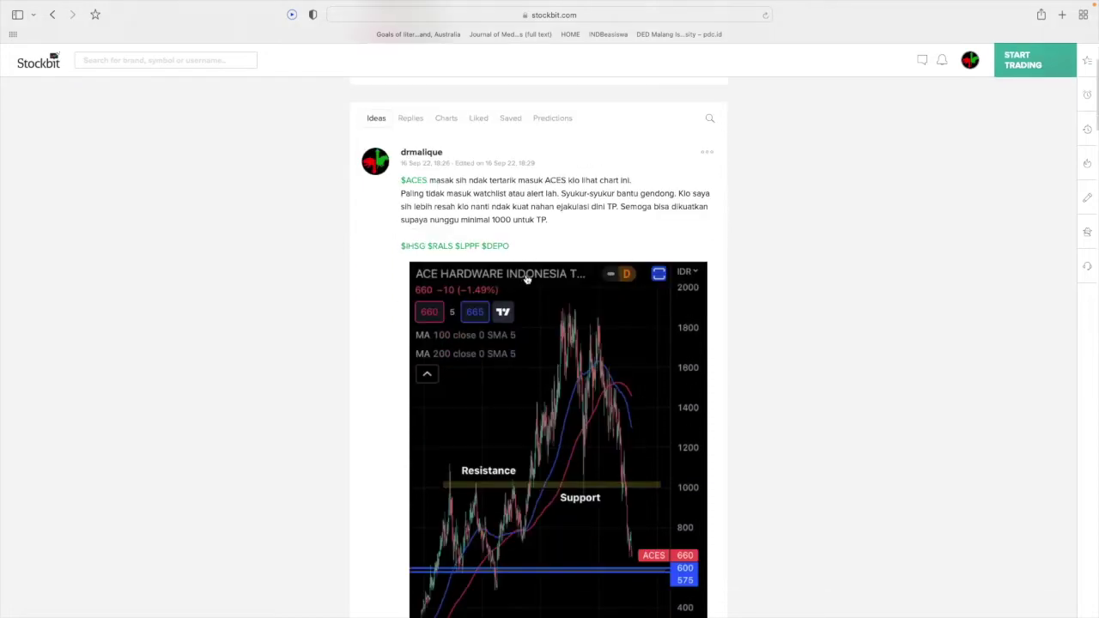
pyautogui.scroll(-10, 519, 282)
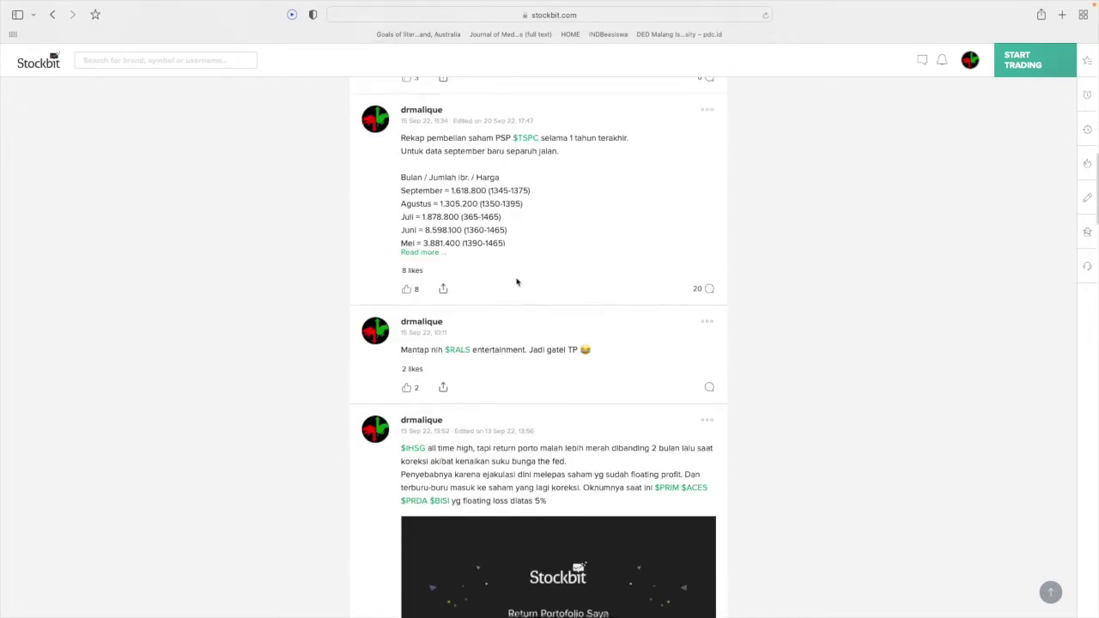
pyautogui.scroll(-15, 517, 282)
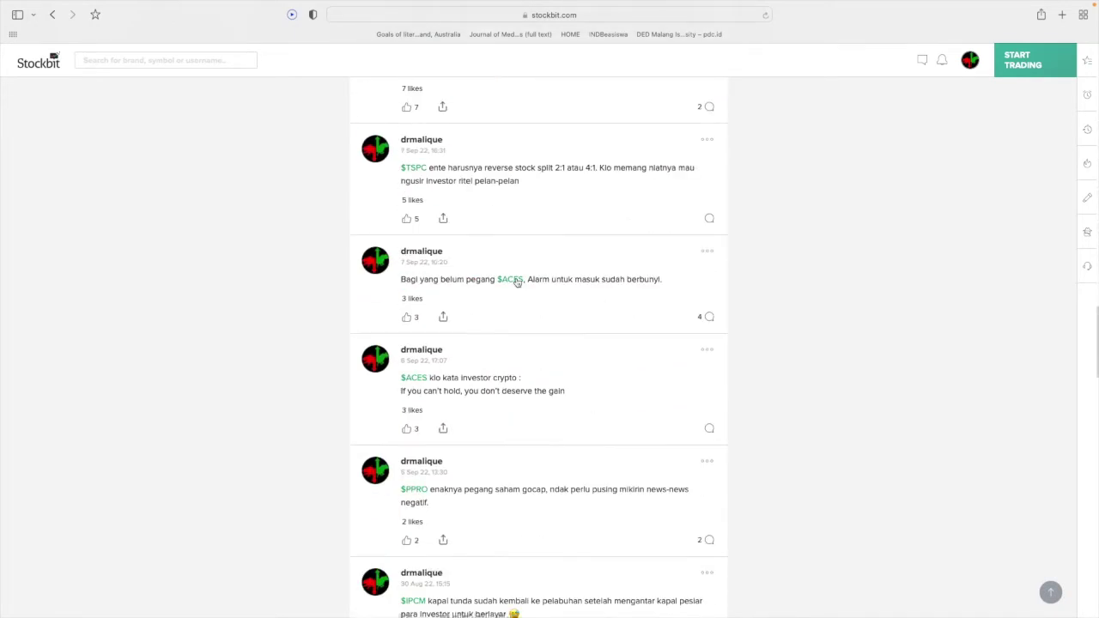
pyautogui.scroll(20, 517, 282)
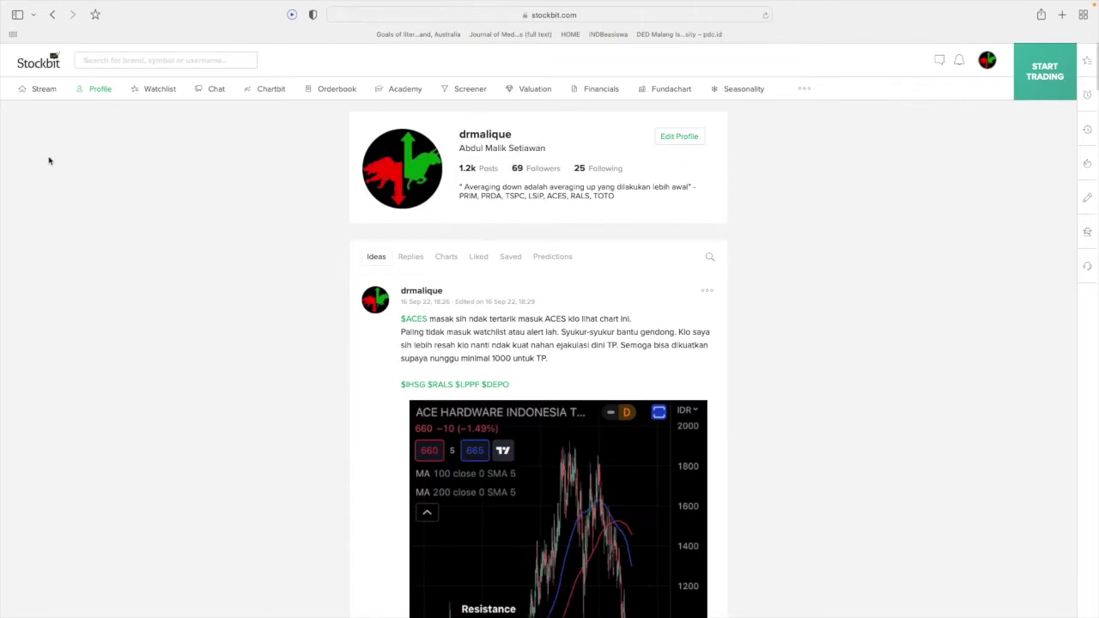
# Step: Open the watchlist and examine all listed stocks from ACES to XAU with their prices and PE ratios
pyautogui.click(160, 91)
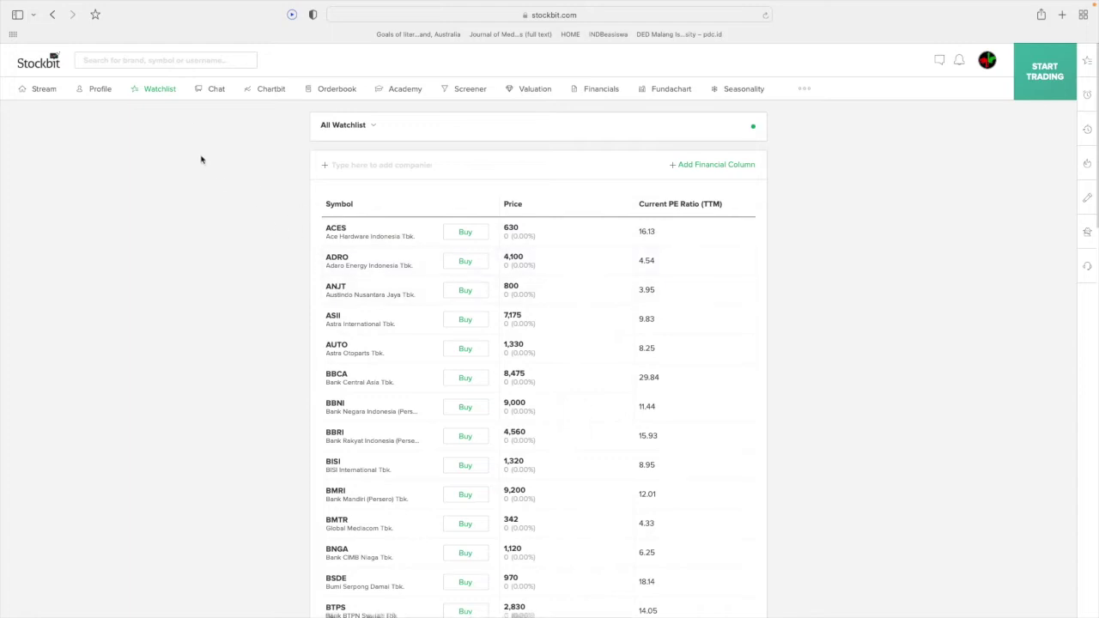
pyautogui.scroll(-2, 360, 361)
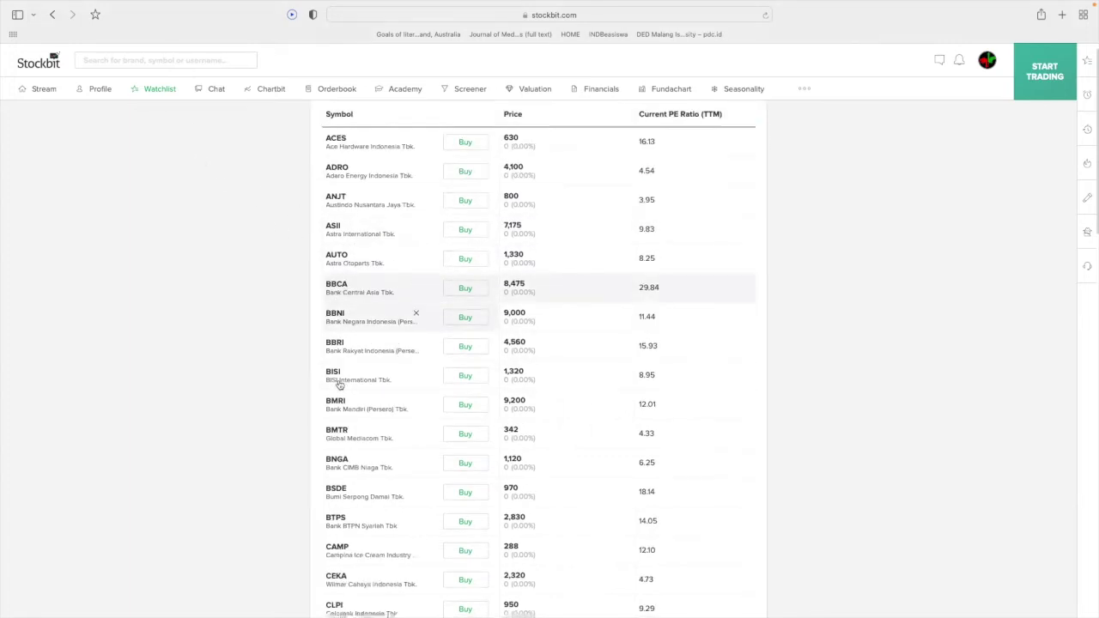
pyautogui.scroll(-20, 343, 386)
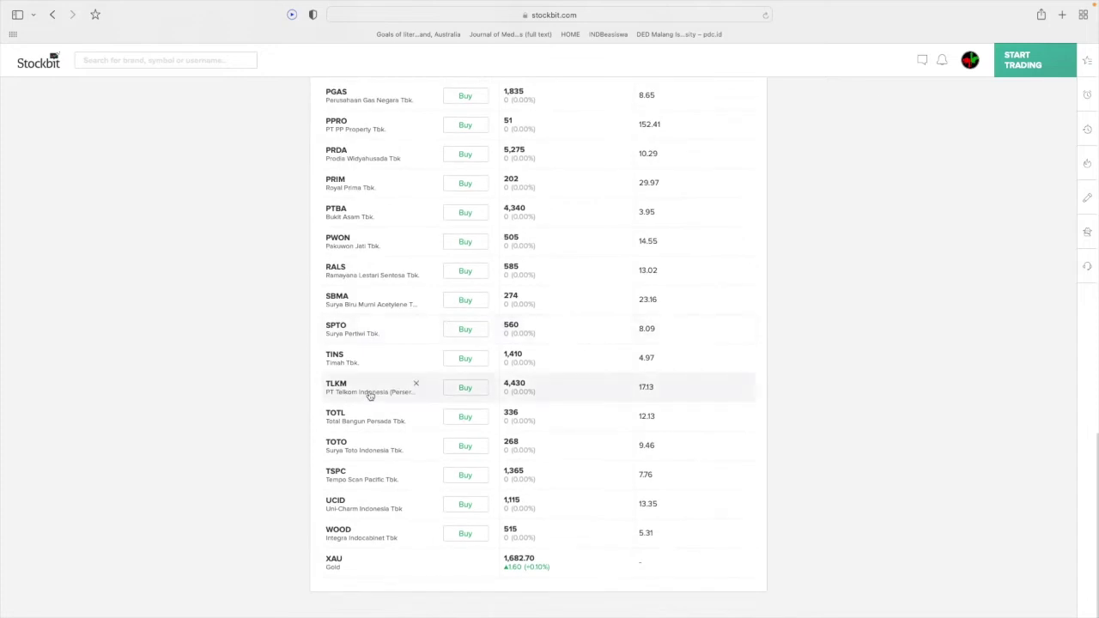
pyautogui.scroll(20, 370, 396)
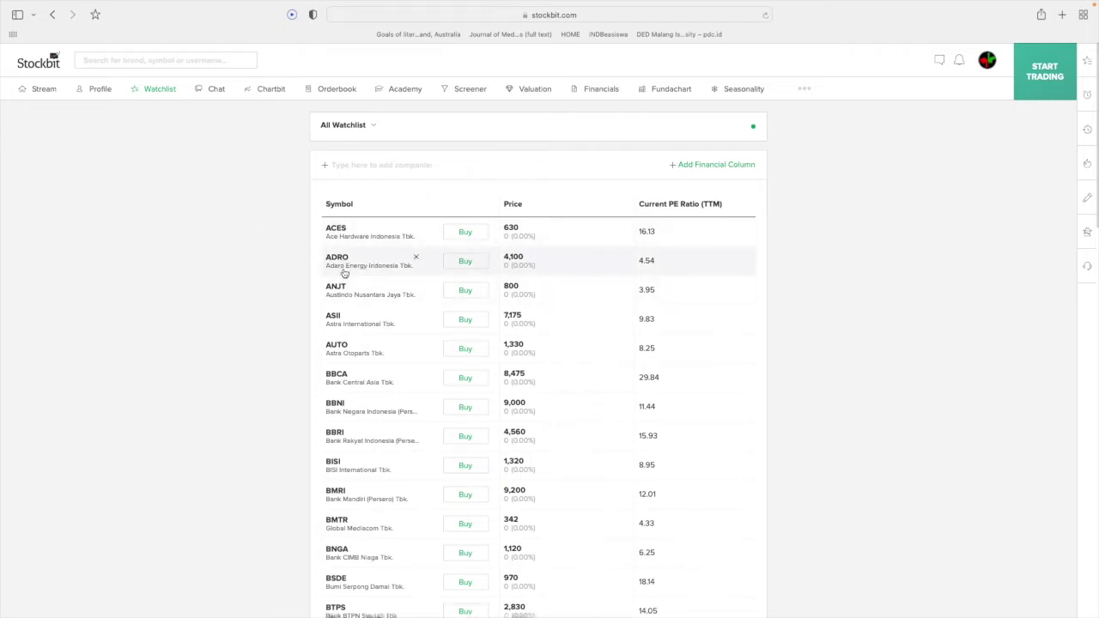
pyautogui.scroll(-1, 352, 304)
pyautogui.scroll(-12, 352, 300)
pyautogui.scroll(-15, 352, 304)
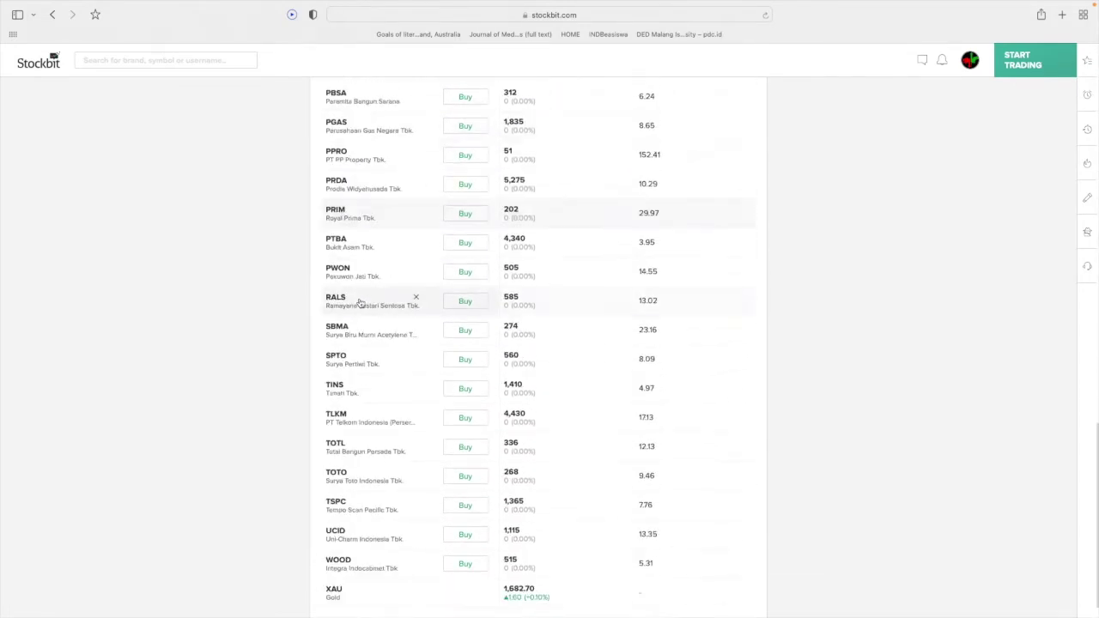
pyautogui.scroll(-1, 360, 304)
pyautogui.scroll(1, 360, 304)
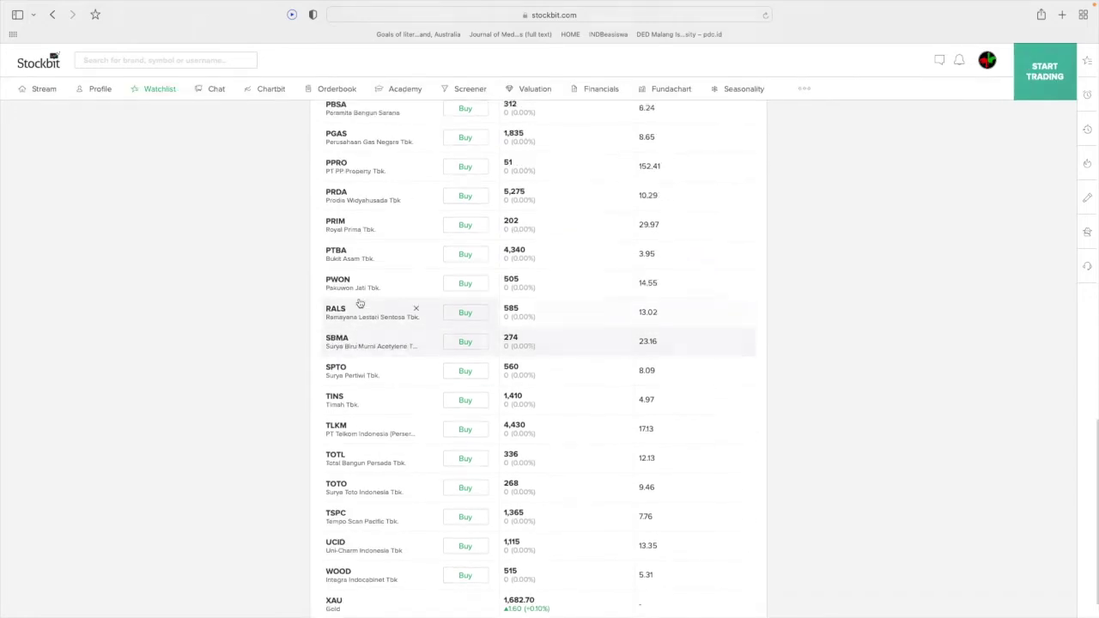
pyautogui.scroll(15, 362, 302)
pyautogui.scroll(11, 359, 289)
pyautogui.scroll(-7, 360, 292)
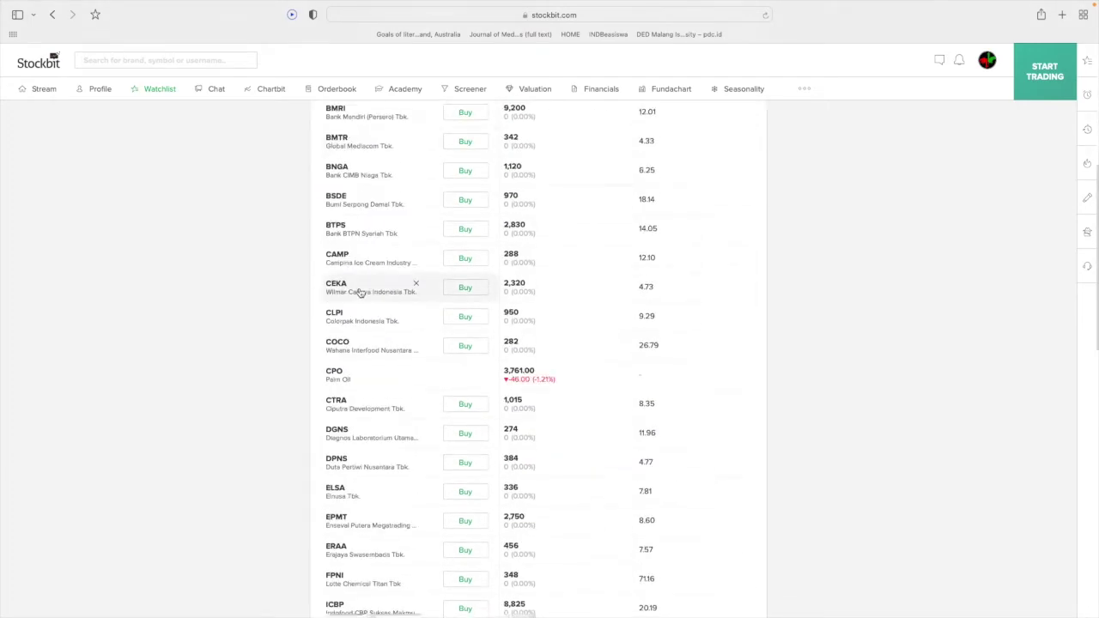
pyautogui.scroll(-20, 360, 292)
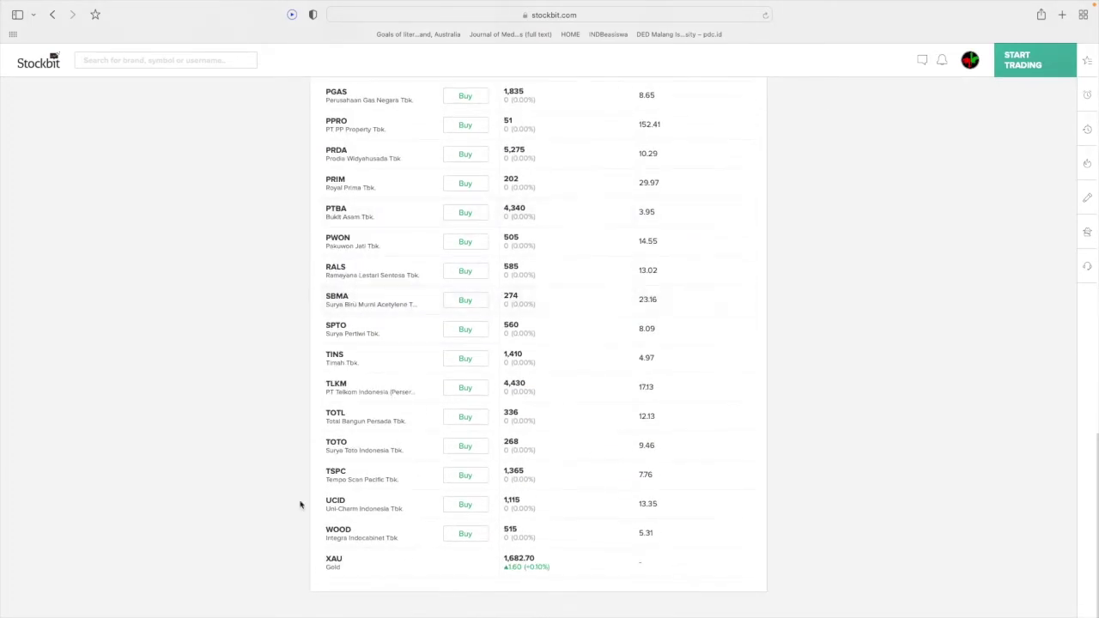
pyautogui.scroll(20, 344, 293)
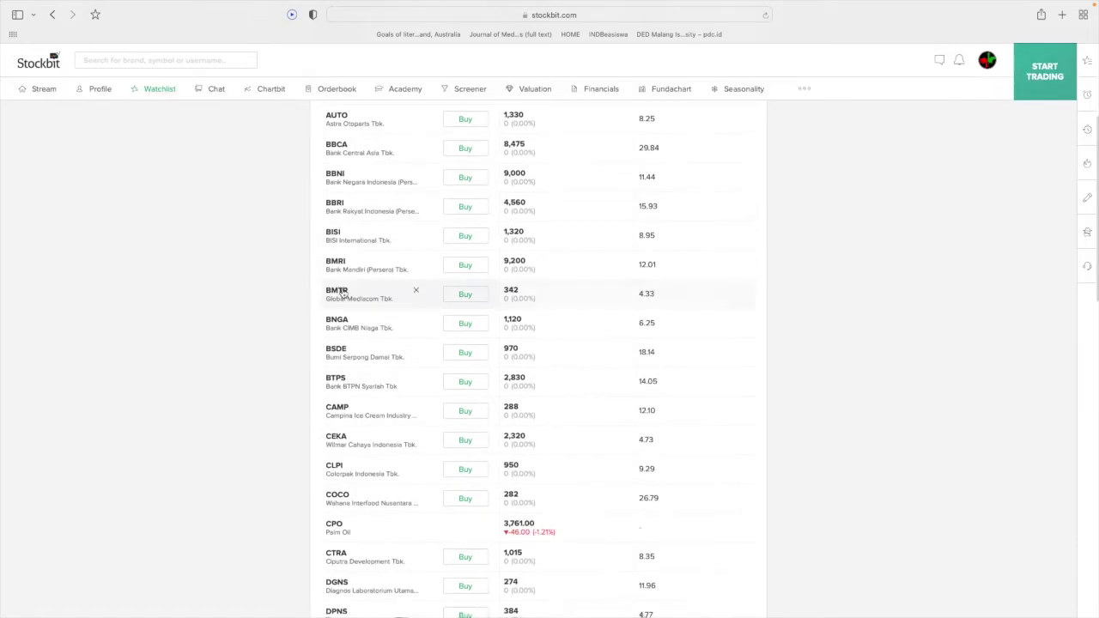
pyautogui.scroll(5, 343, 293)
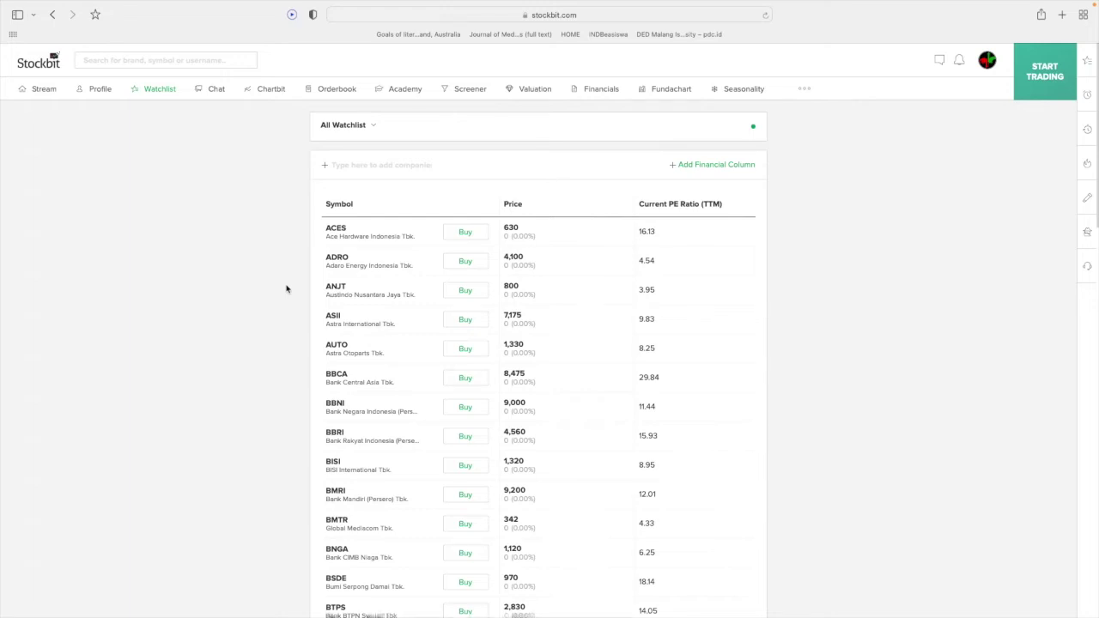
pyautogui.scroll(-5, 403, 347)
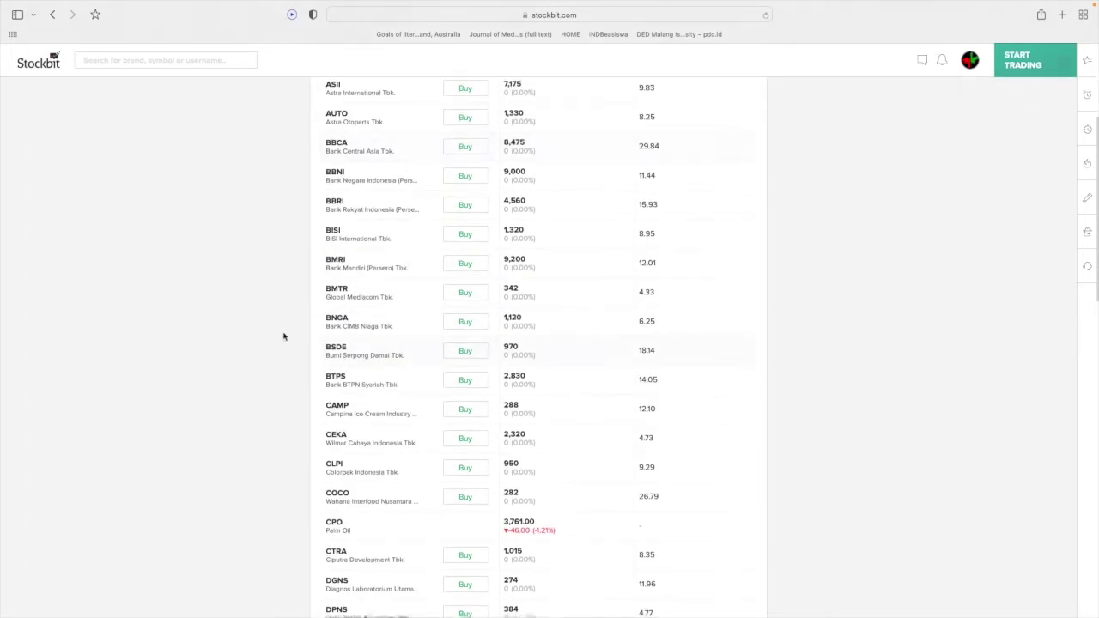
pyautogui.scroll(3, 326, 337)
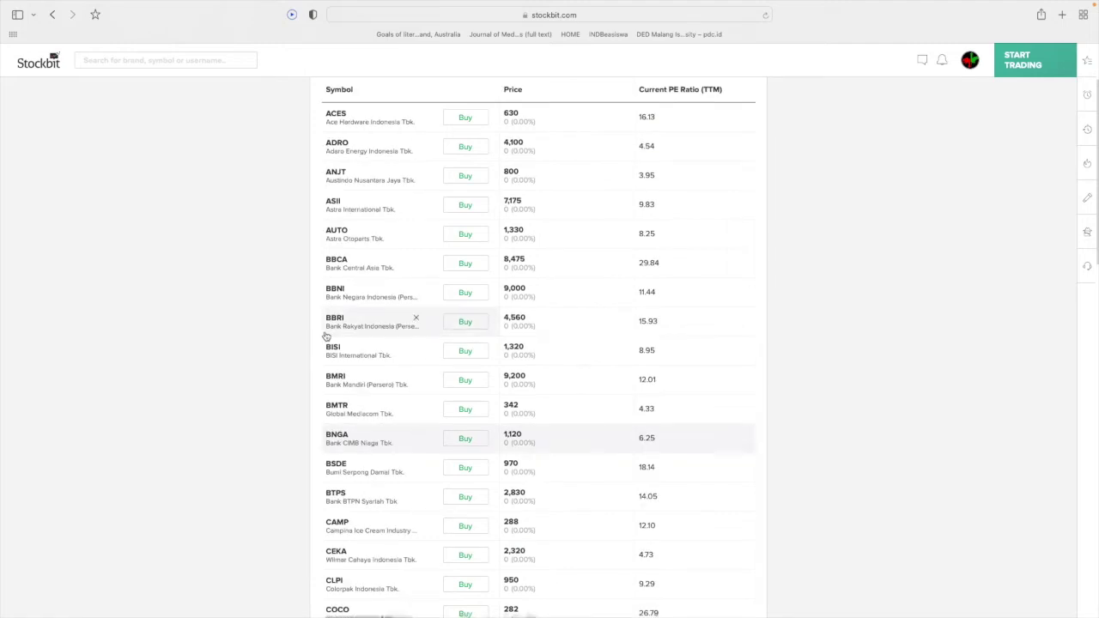
pyautogui.scroll(3, 327, 337)
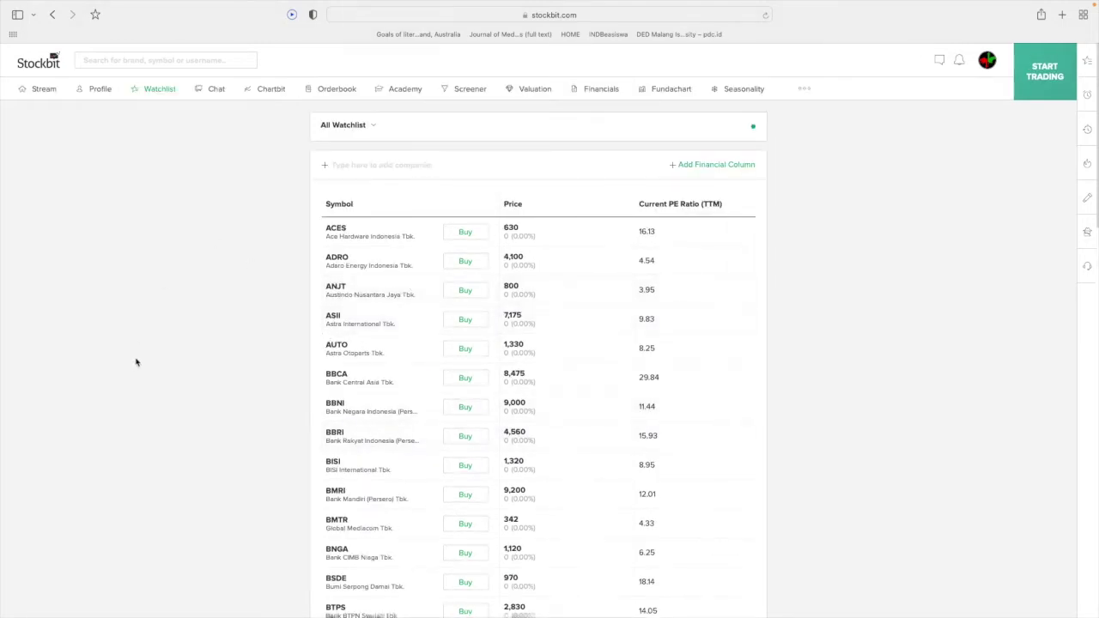
# Step: View the chat inbox, and examine the weekly IHSG chart in Chartbit with several more years of history in view
pyautogui.click(207, 94)
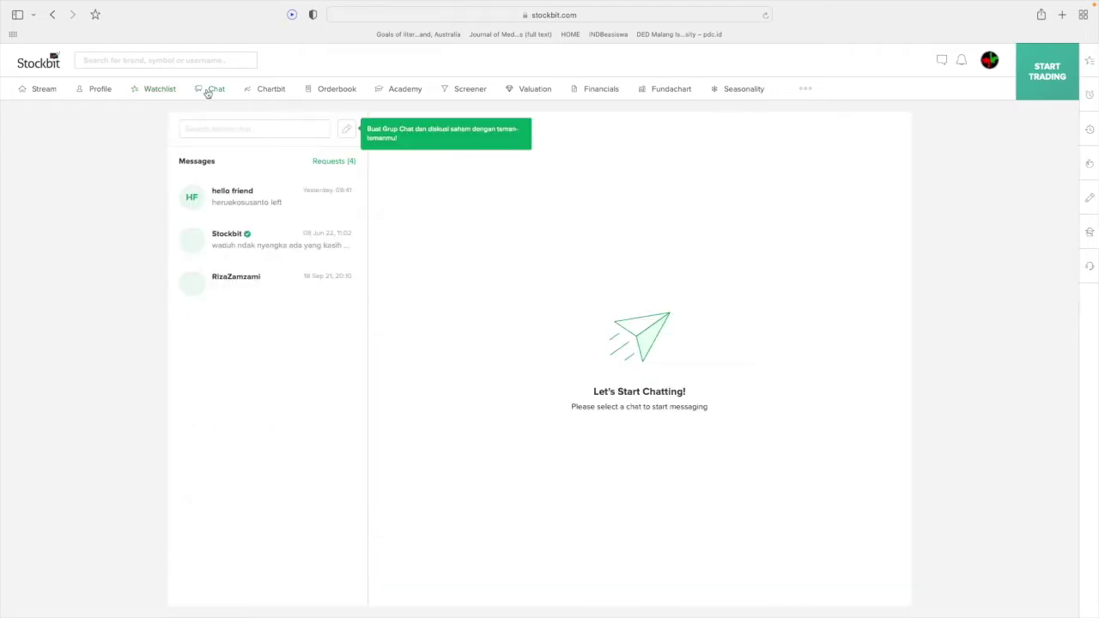
pyautogui.click(273, 89)
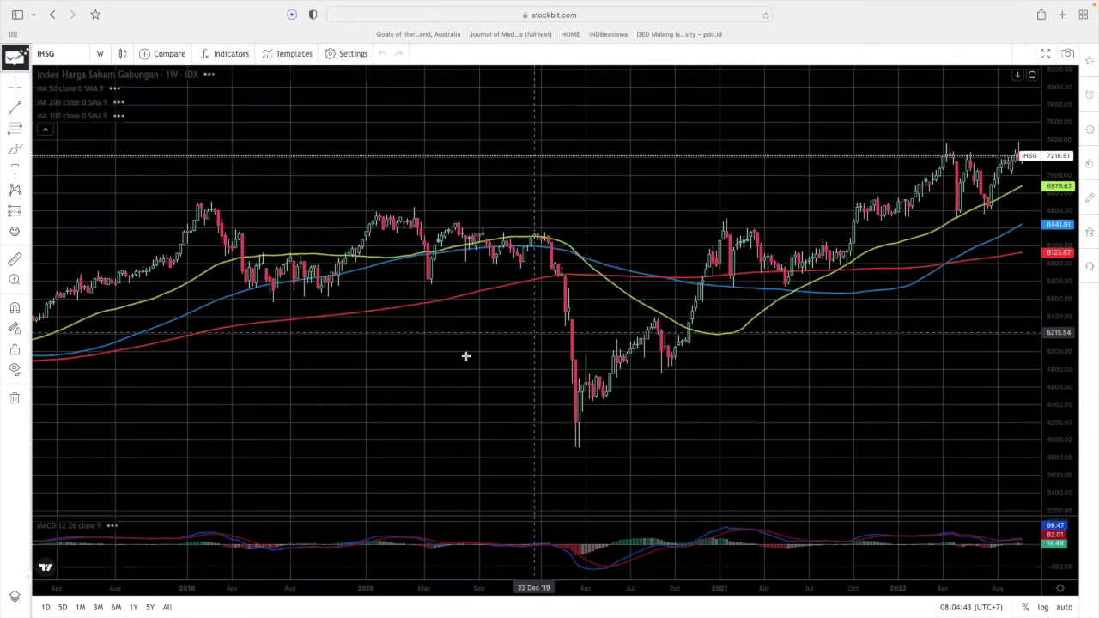
pyautogui.scroll(-5, 385, 424)
pyautogui.hscroll(5, 382, 437)
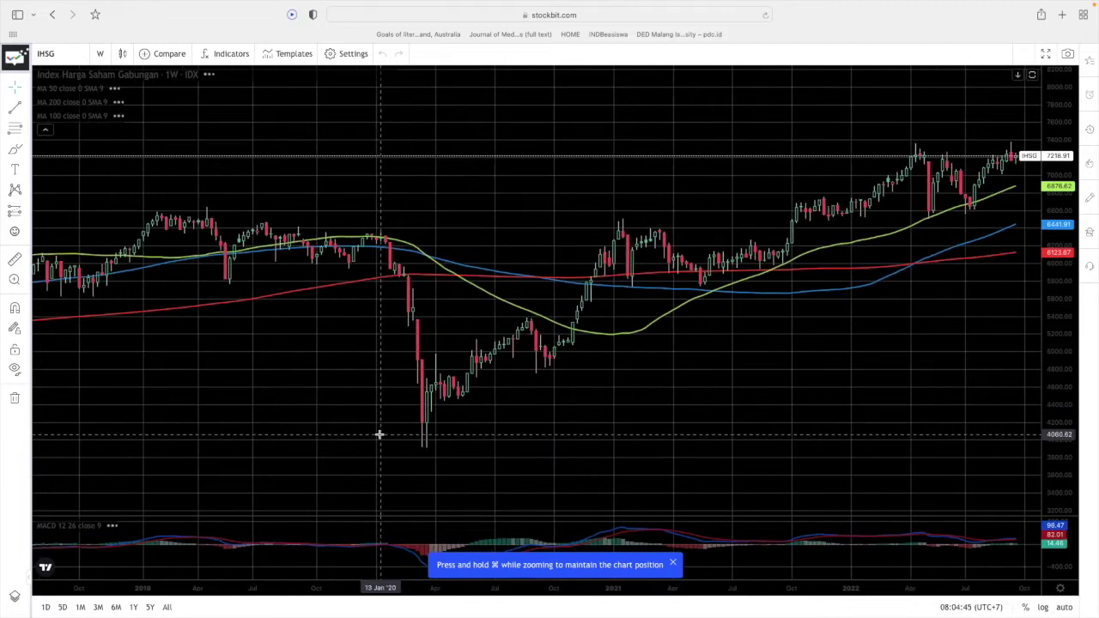
pyautogui.hscroll(-5, 382, 437)
pyautogui.moveTo(658, 352); pyautogui.dragTo(590, 390)
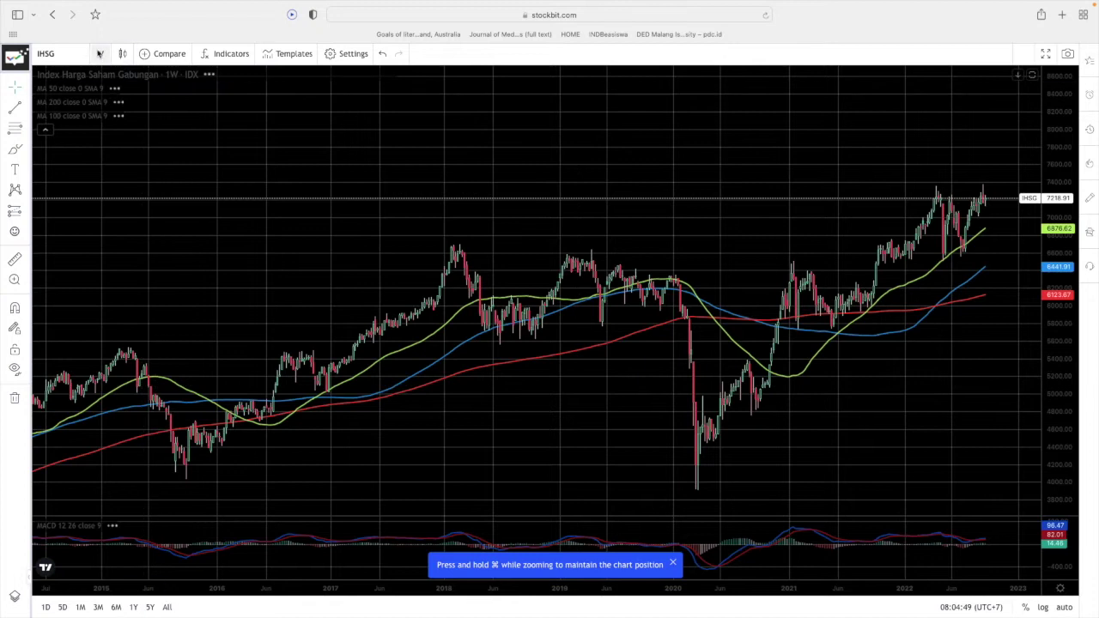
# Step: Load the BBCA chart in place of IHSG and examine its trend channel and projected price target
pyautogui.click(48, 55)
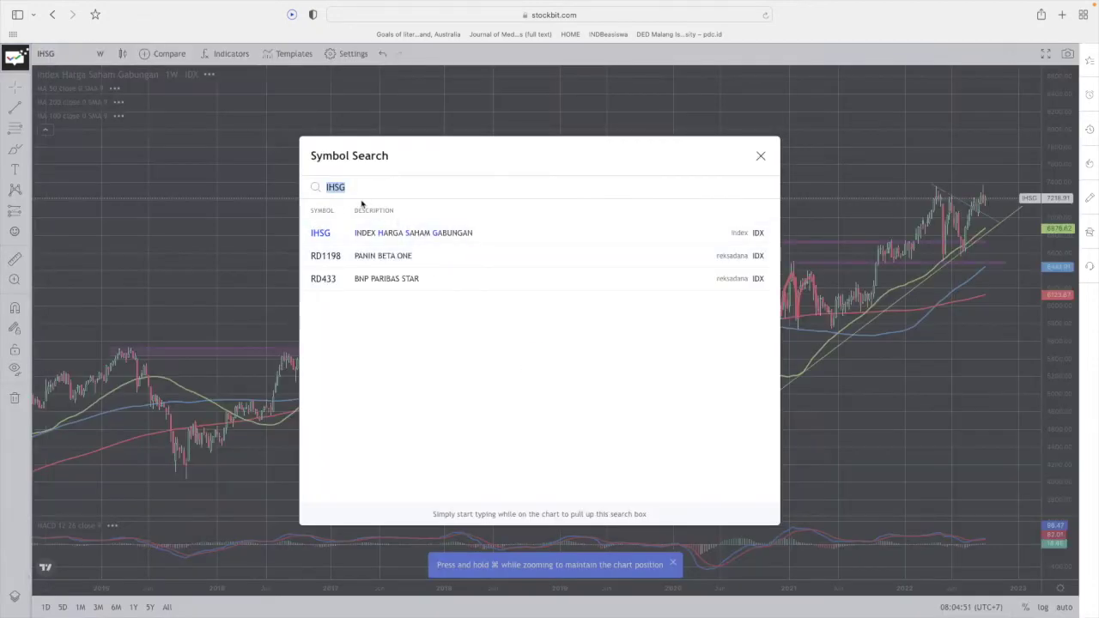
pyautogui.write('BBCA')
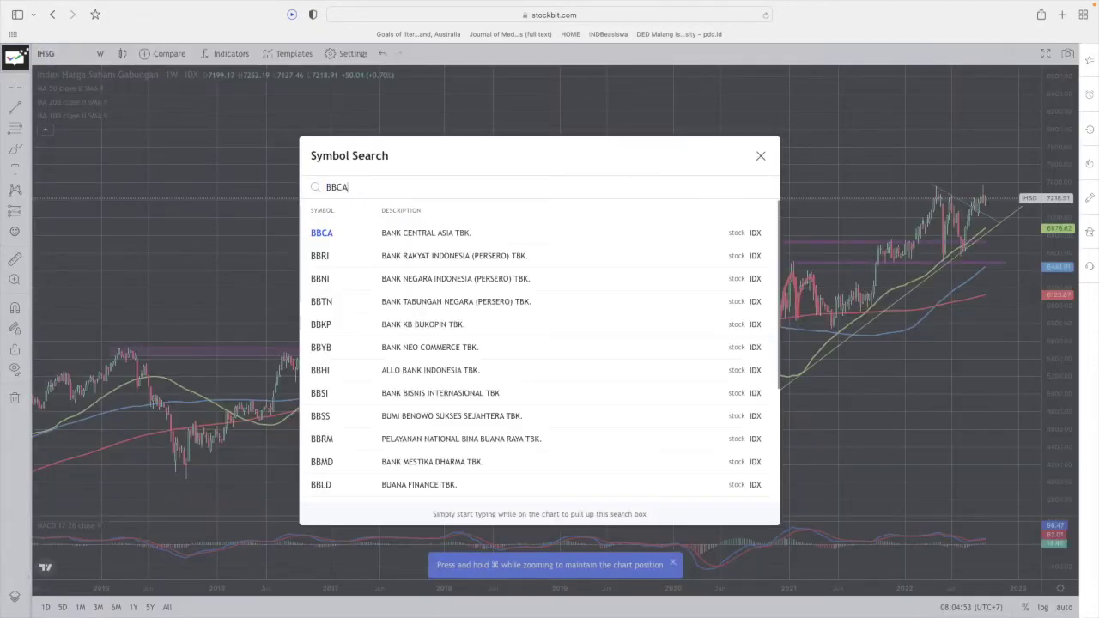
pyautogui.click(329, 232)
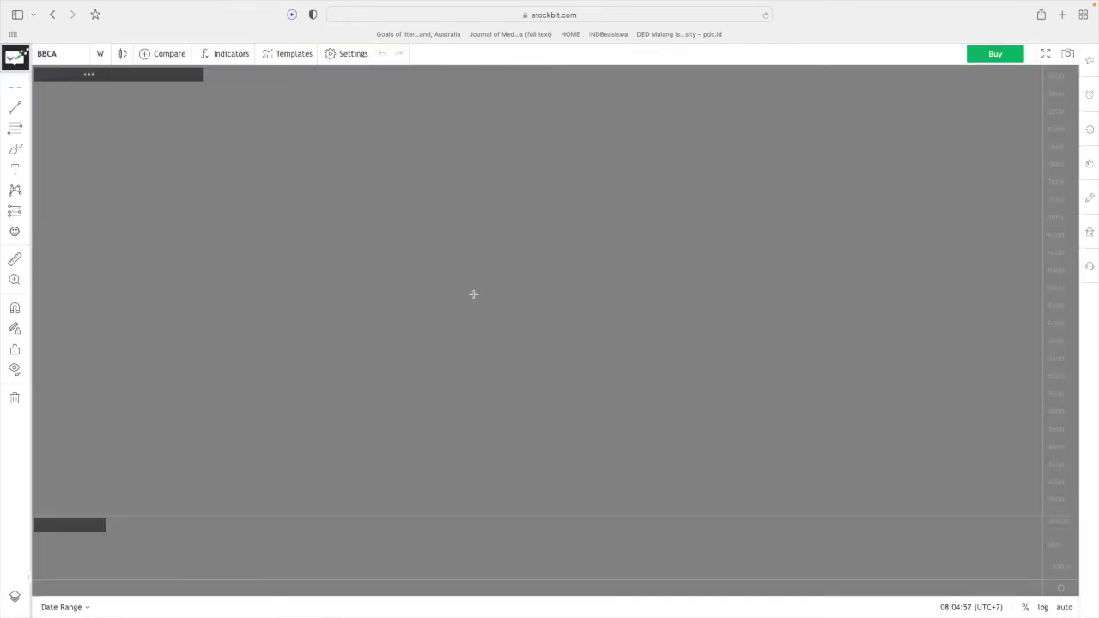
pyautogui.scroll(-5, 459, 342)
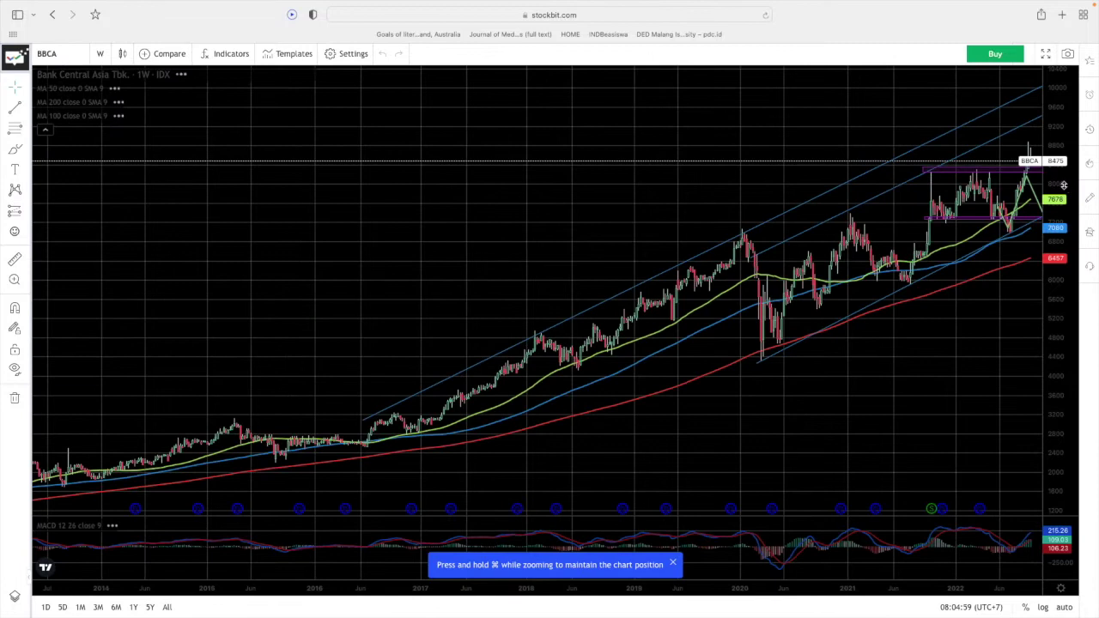
pyautogui.moveTo(954, 343); pyautogui.dragTo(661, 343)
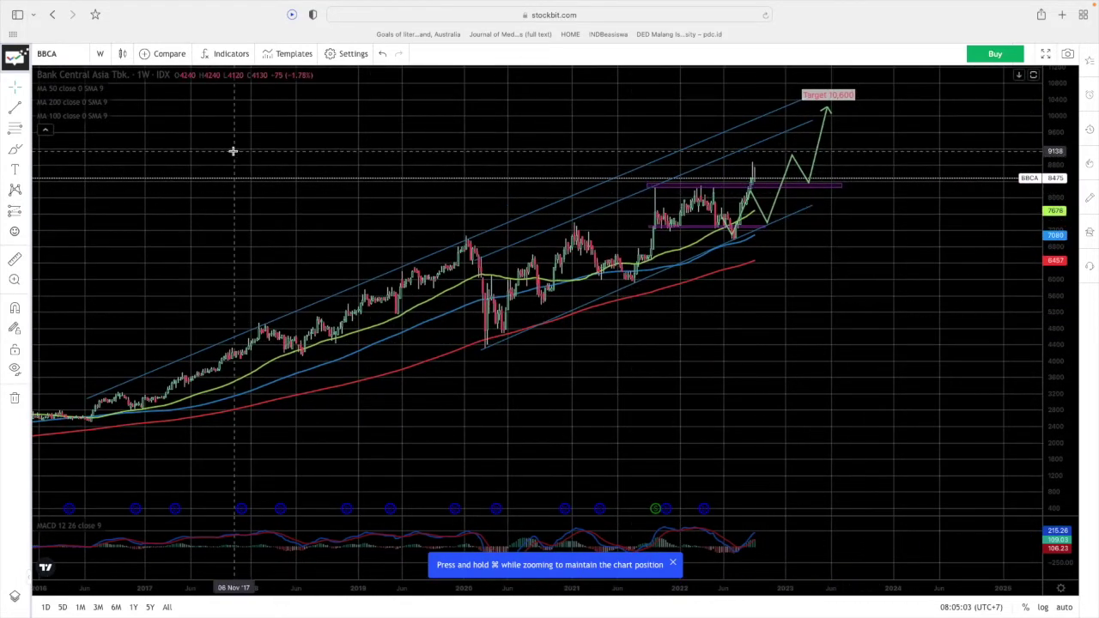
# Step: Leave the Chartbit chart and open the Orderbook overview of stock quotes
pyautogui.click(54, 15)
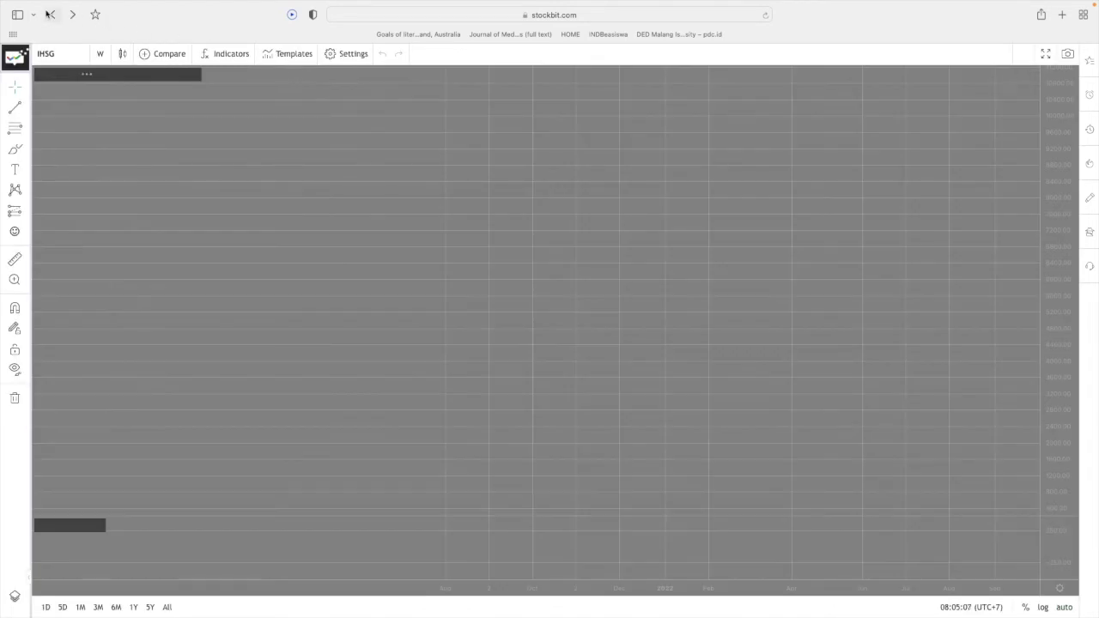
pyautogui.click(51, 15)
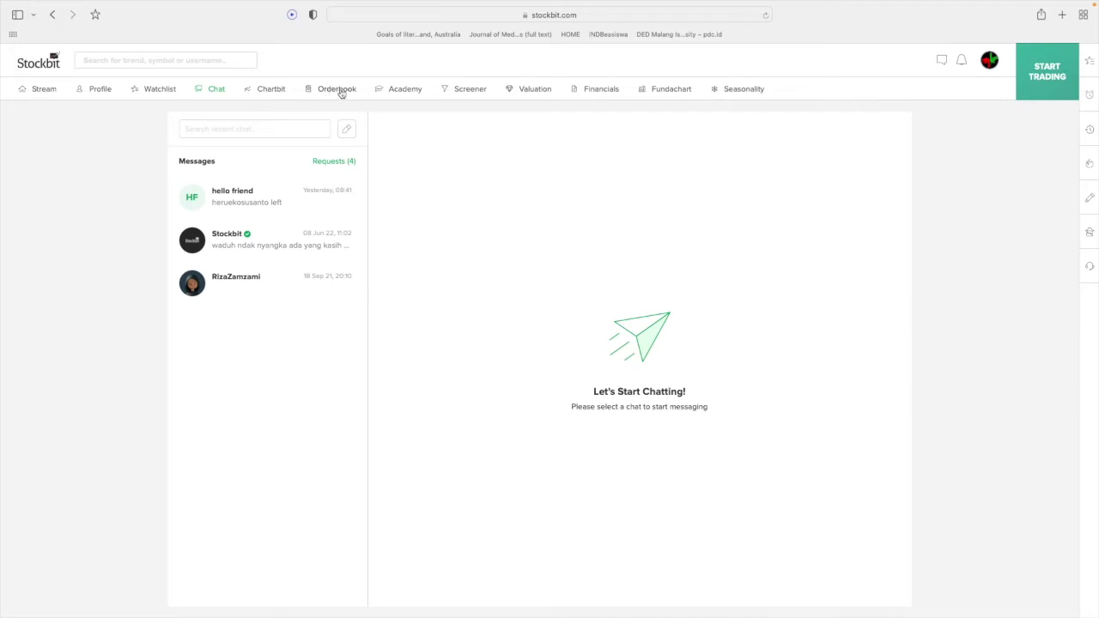
pyautogui.click(341, 90)
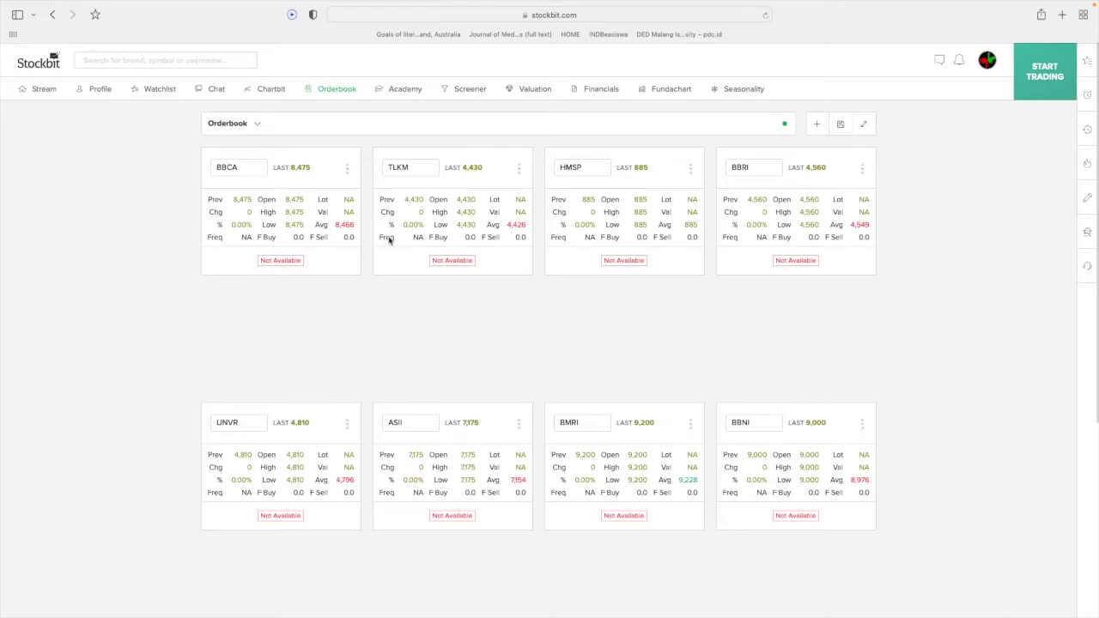
# Step: Open the Stockbit Academy page and look through its learning modules and the Unboxing Saham section
pyautogui.click(401, 89)
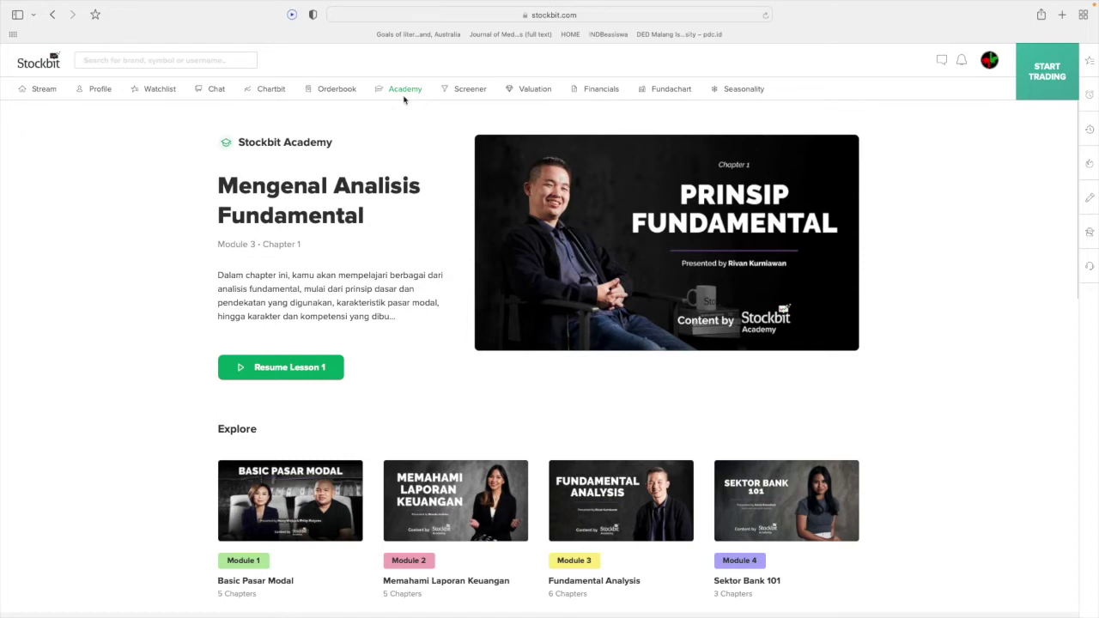
pyautogui.scroll(-1, 385, 262)
pyautogui.scroll(-5, 355, 294)
pyautogui.scroll(-4, 357, 294)
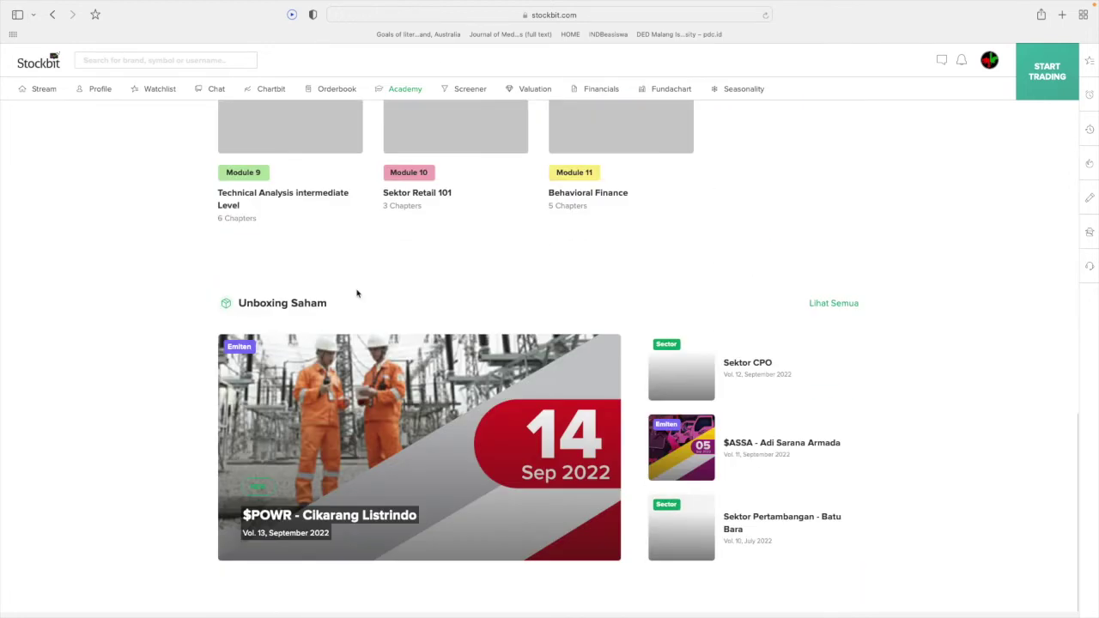
pyautogui.scroll(5, 358, 294)
pyautogui.scroll(5, 357, 294)
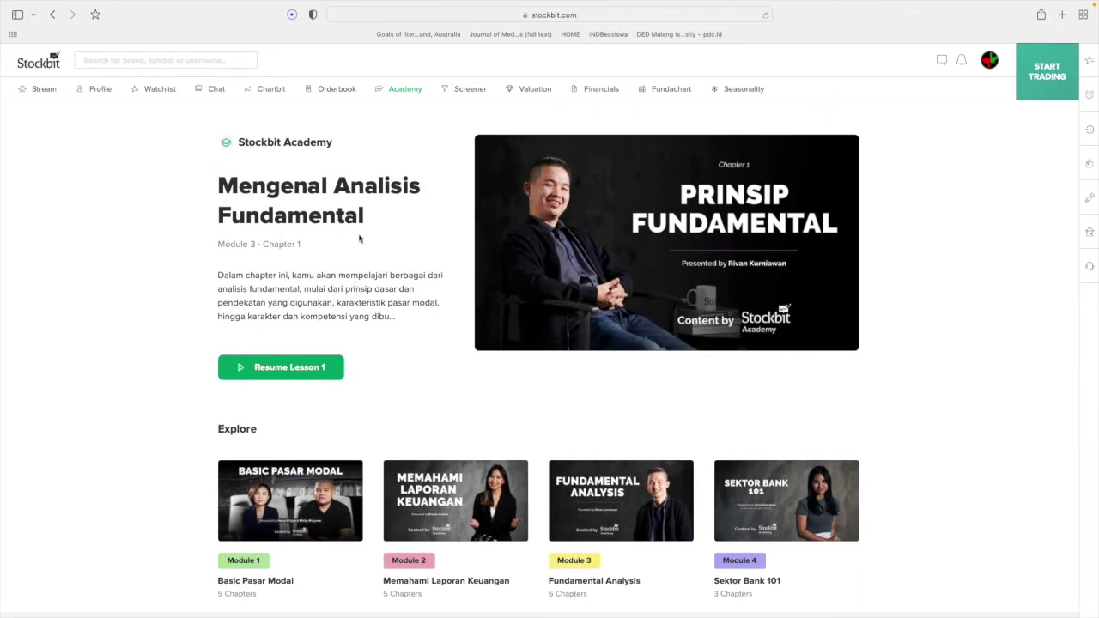
pyautogui.scroll(-4, 311, 316)
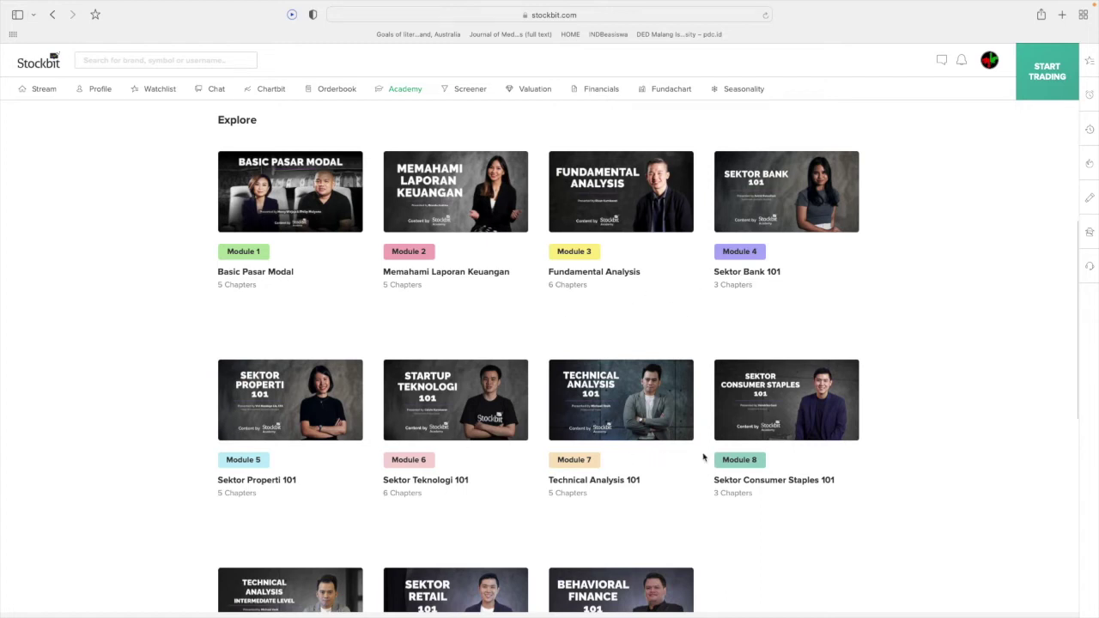
pyautogui.scroll(-1, 574, 396)
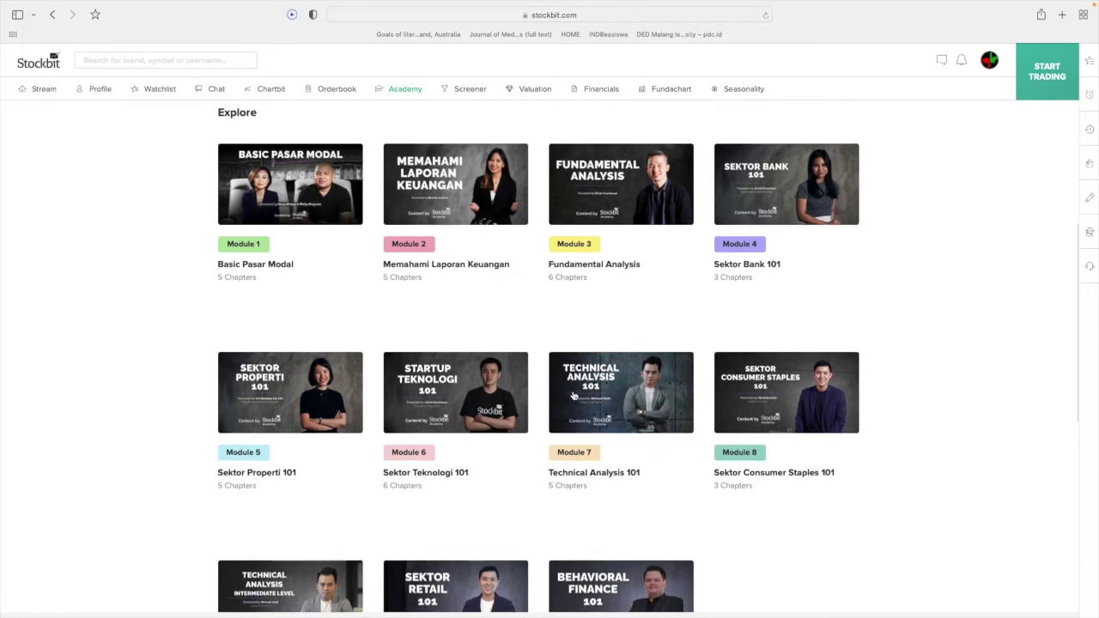
# Step: Look through the Academy's Explore modules, from Basic Pasar Modal to Behavioral Finance, and the Unboxing Saham section below them
pyautogui.scroll(-2, 743, 379)
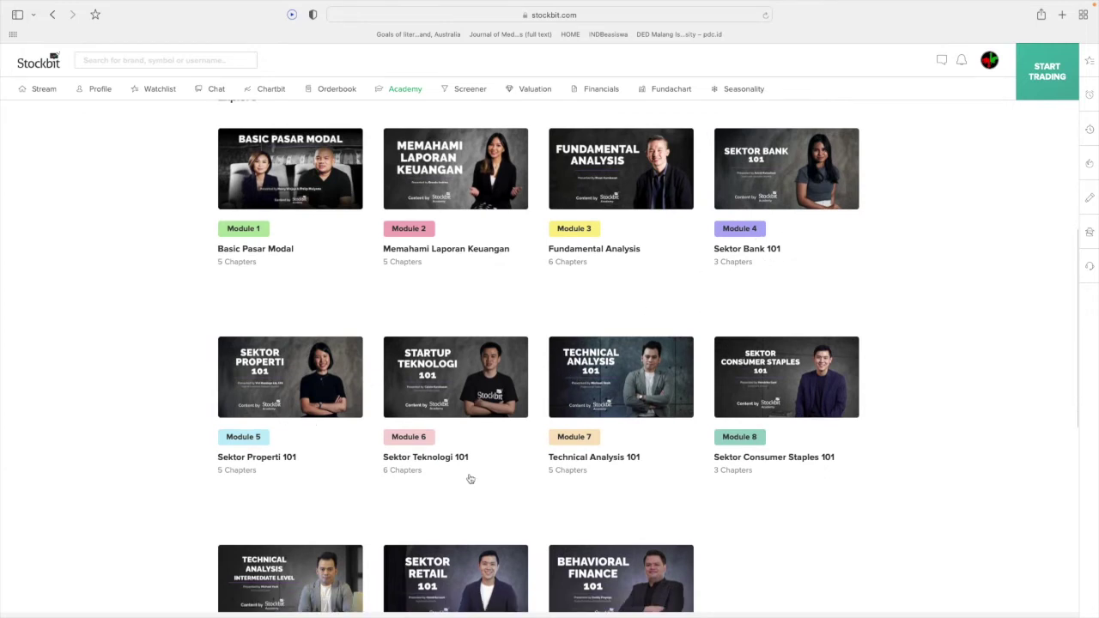
pyautogui.scroll(-4, 431, 357)
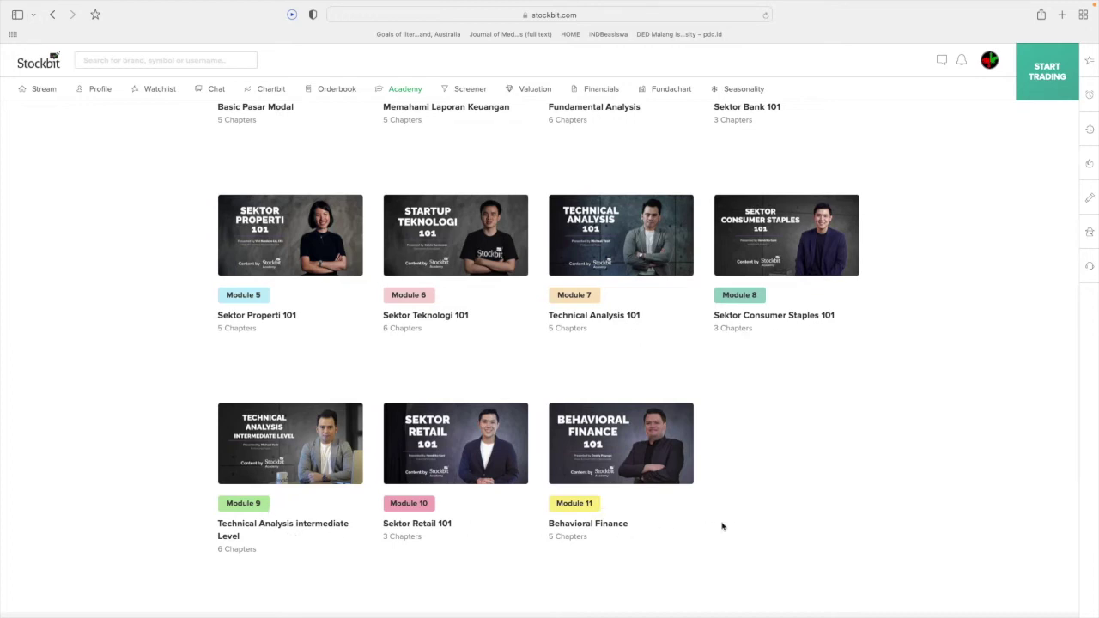
pyautogui.scroll(-2, 721, 522)
pyautogui.scroll(-7, 603, 478)
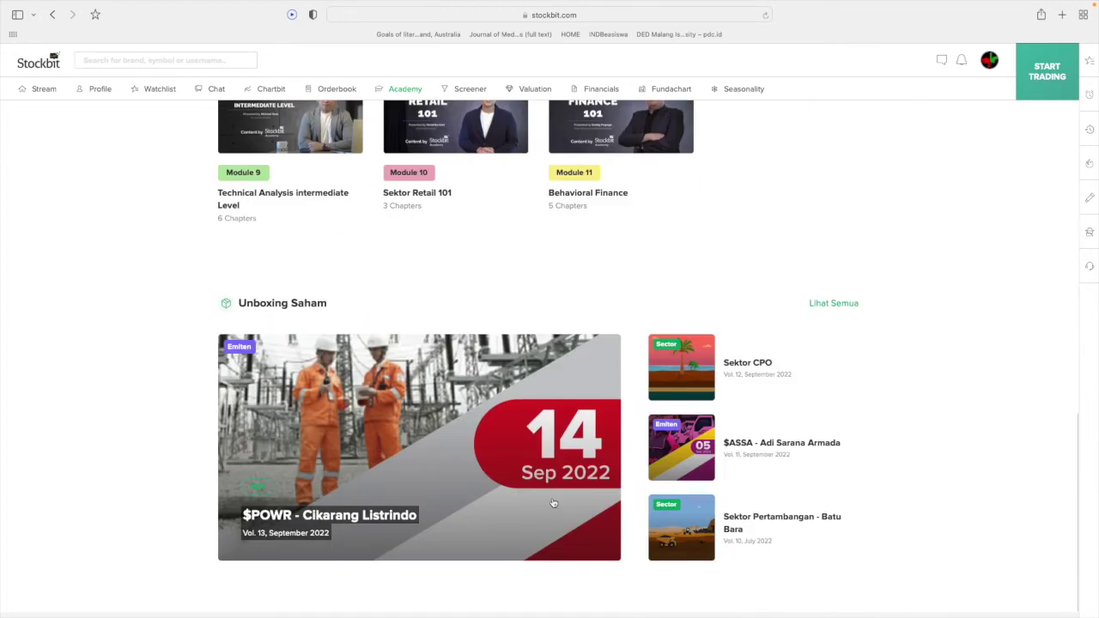
pyautogui.scroll(15, 552, 502)
pyautogui.scroll(2, 515, 446)
pyautogui.scroll(-3, 507, 437)
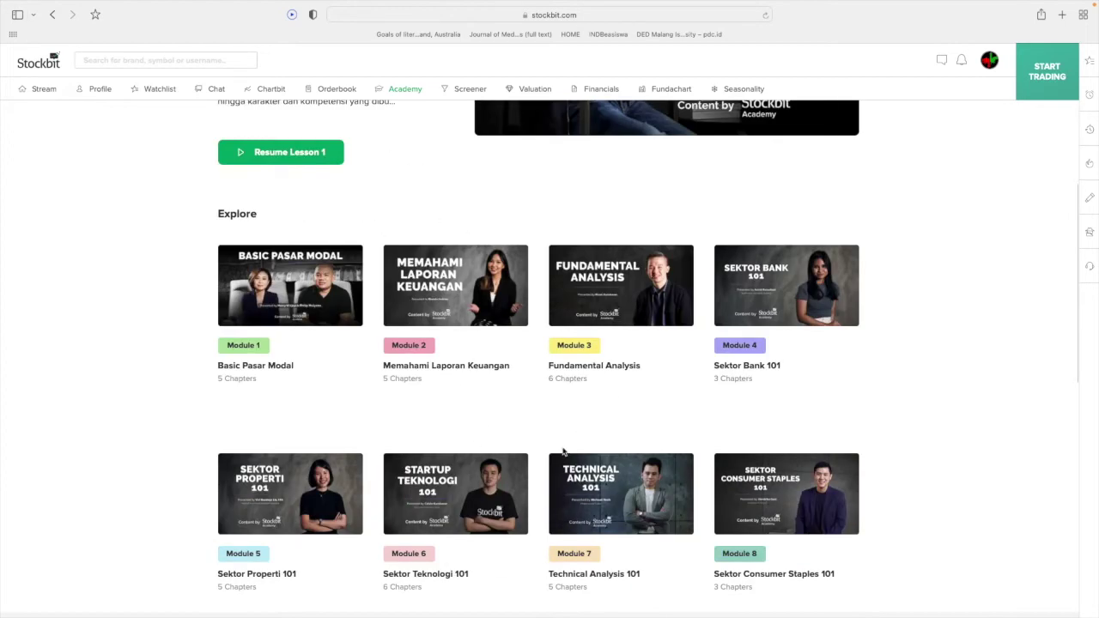
pyautogui.scroll(-1, 473, 430)
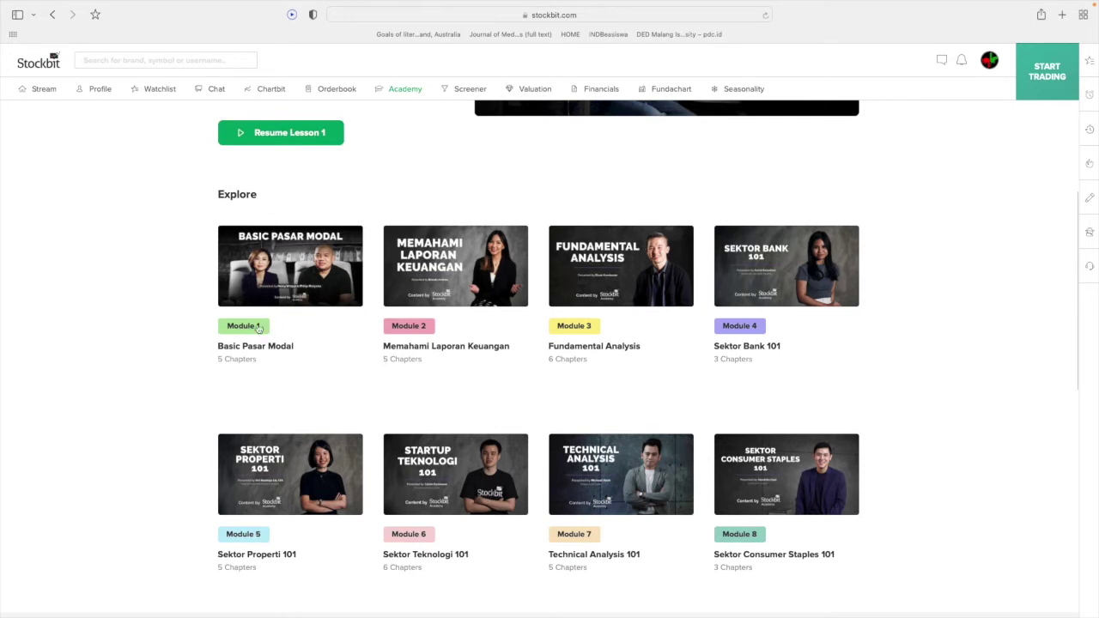
# Step: Open Module 1, Basic Pasar Modal, and review its chapter list from Investasi dan Kebebasan Finansial to Aksi Korporasi dan Istilah-Istilah Saham
pyautogui.click(244, 327)
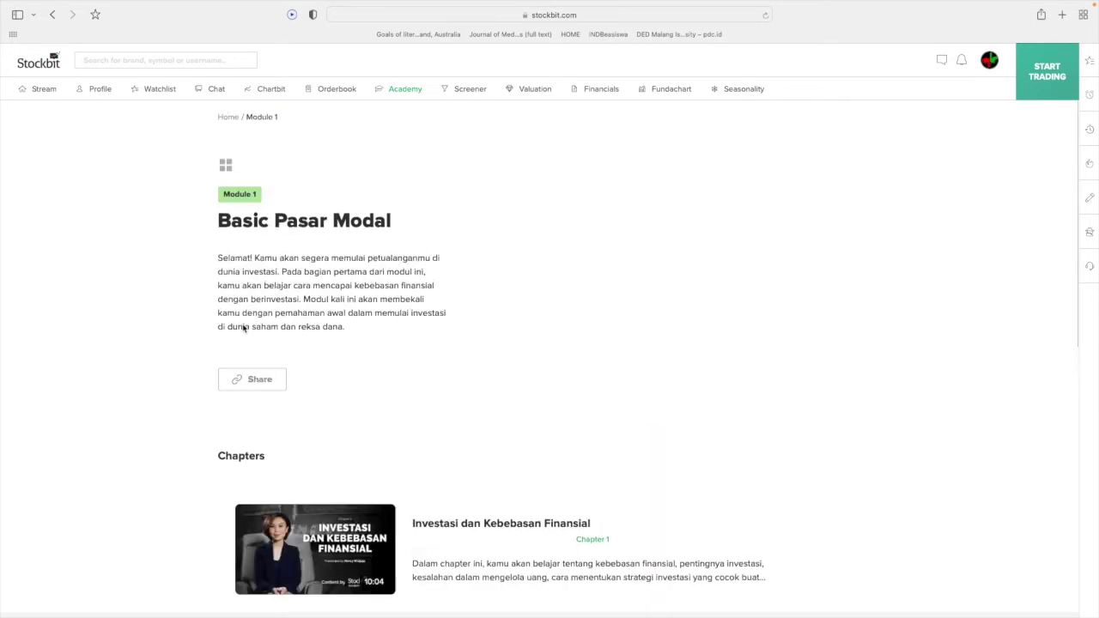
pyautogui.scroll(-5, 436, 452)
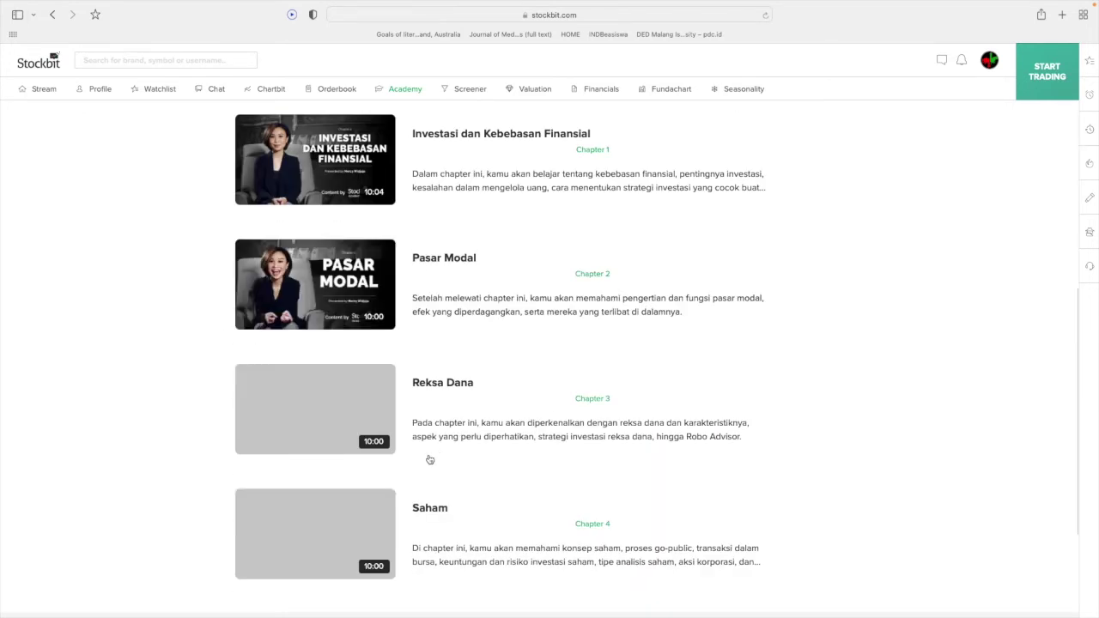
pyautogui.scroll(-2, 427, 458)
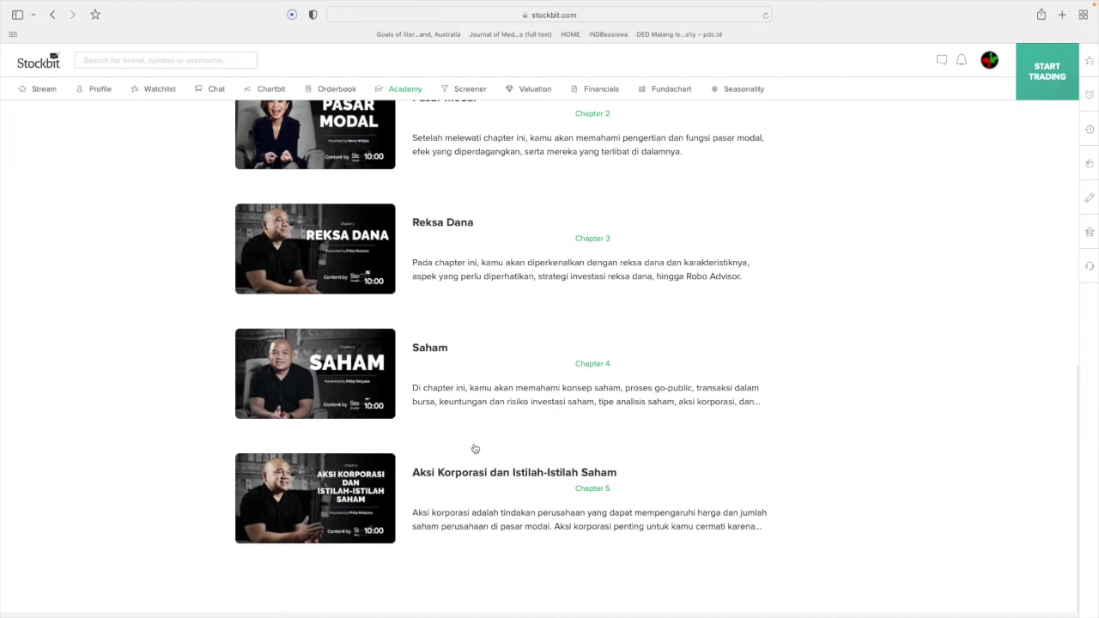
pyautogui.scroll(5, 473, 449)
pyautogui.scroll(-5, 335, 403)
pyautogui.scroll(6, 379, 352)
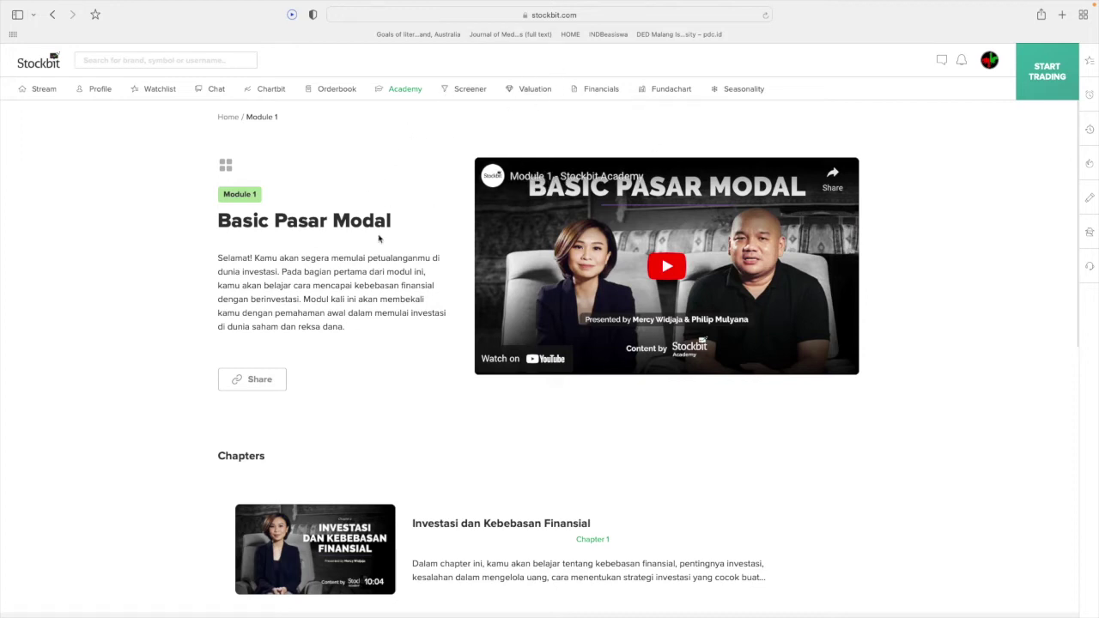
# Step: Open the Stock Screener and review the stocks listed by the Highest Dividend Yield screen
pyautogui.click(468, 89)
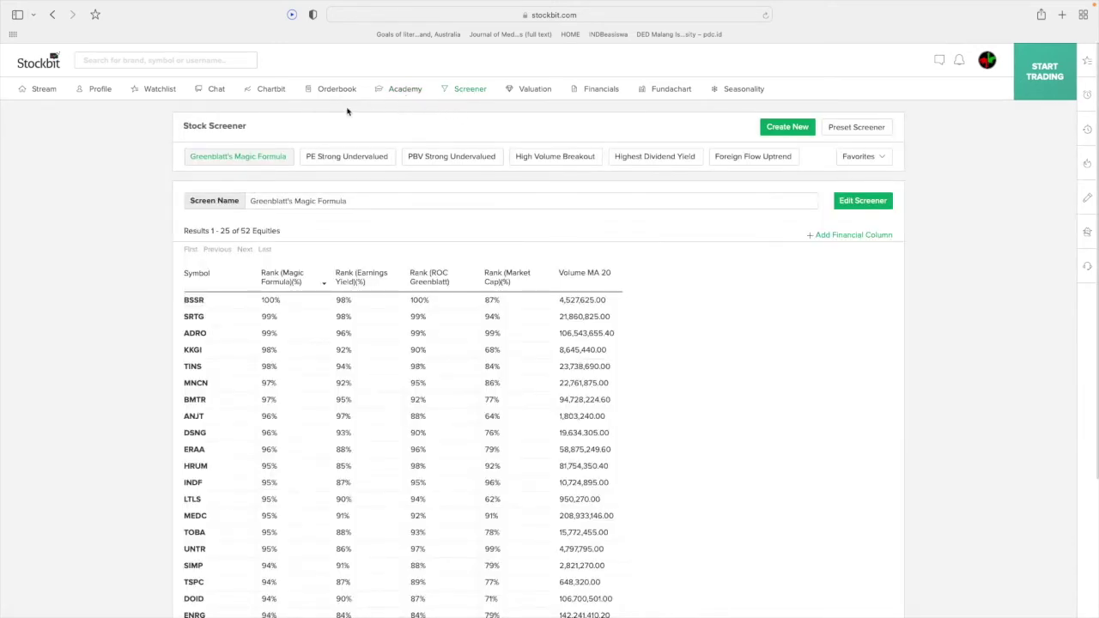
pyautogui.scroll(-5, 467, 503)
pyautogui.scroll(5, 647, 449)
pyautogui.click(632, 160)
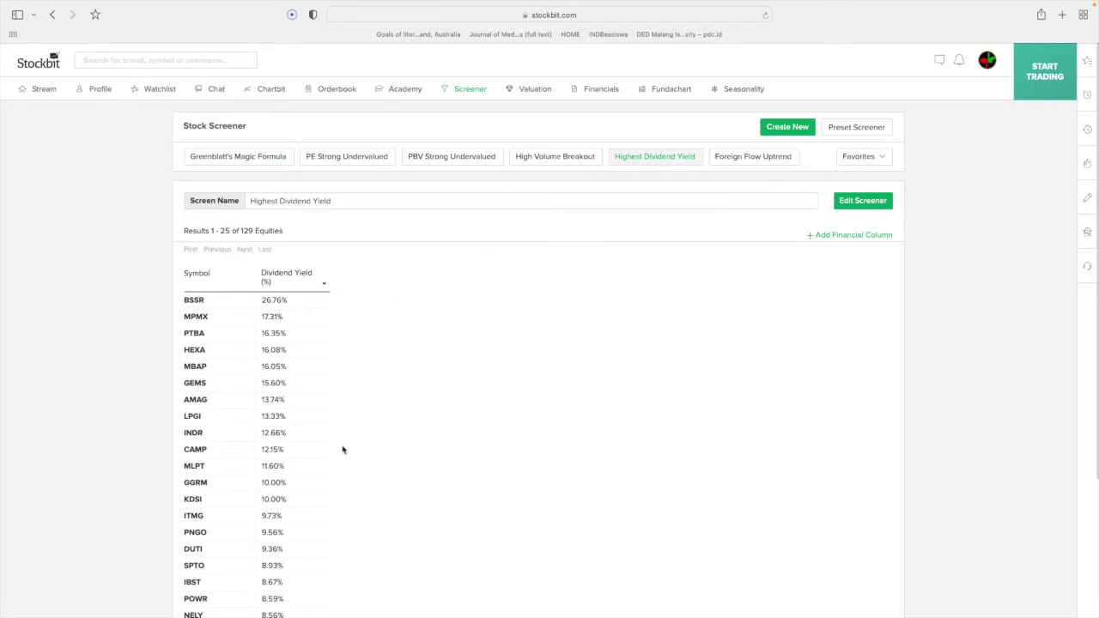
pyautogui.scroll(-2, 203, 300)
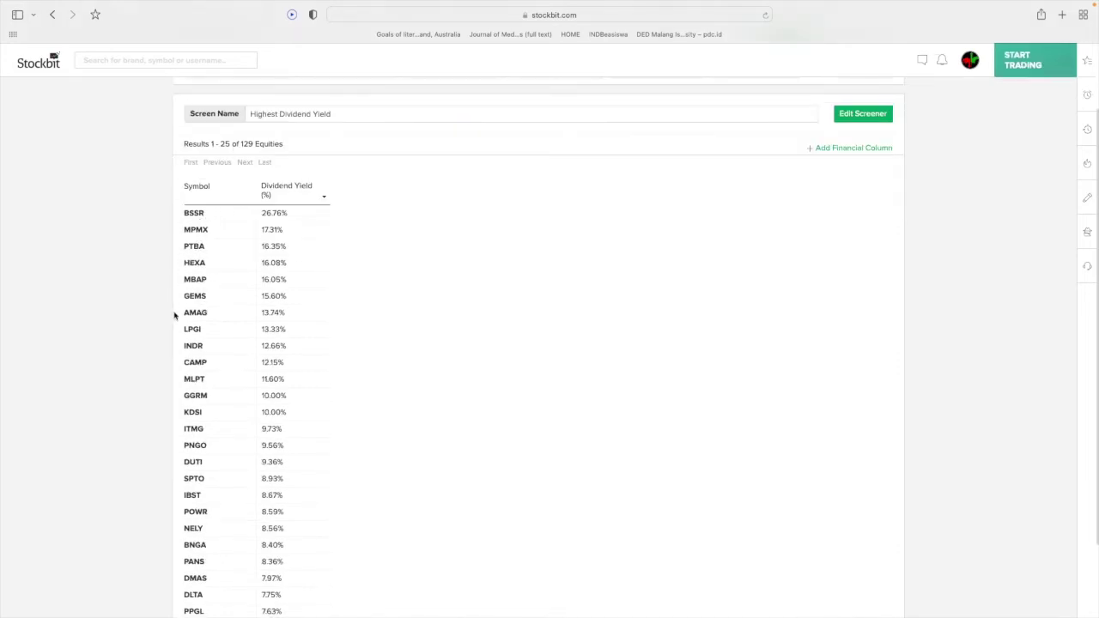
pyautogui.scroll(2, 389, 530)
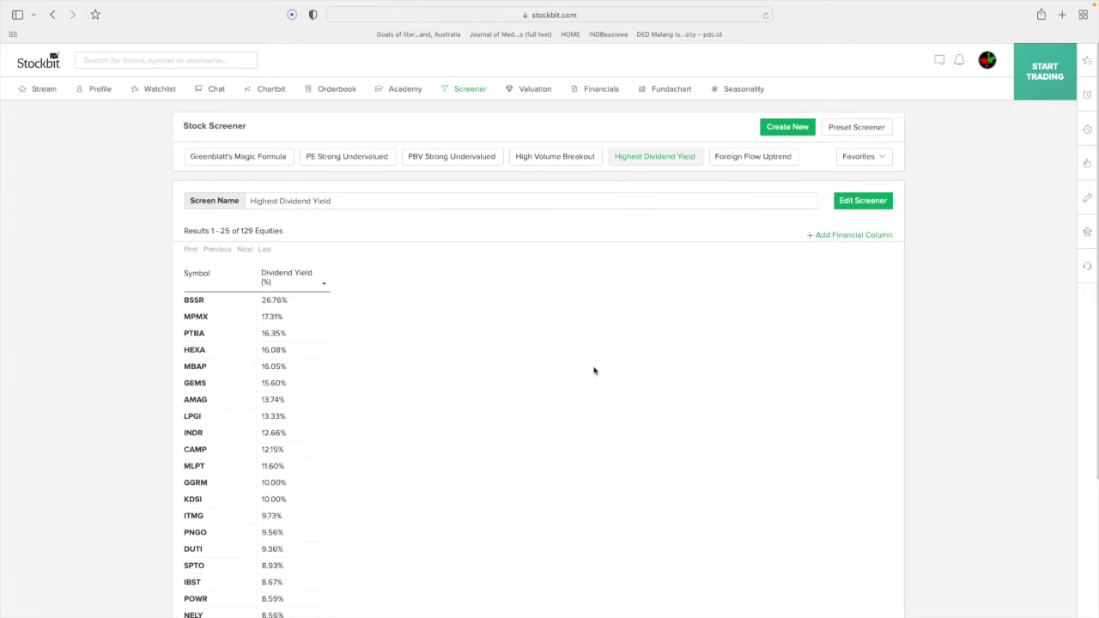
# Step: Browse the favorite and saved screeners and load the Emiten Depresi screen
pyautogui.click(874, 160)
pyautogui.scroll(-4, 812, 319)
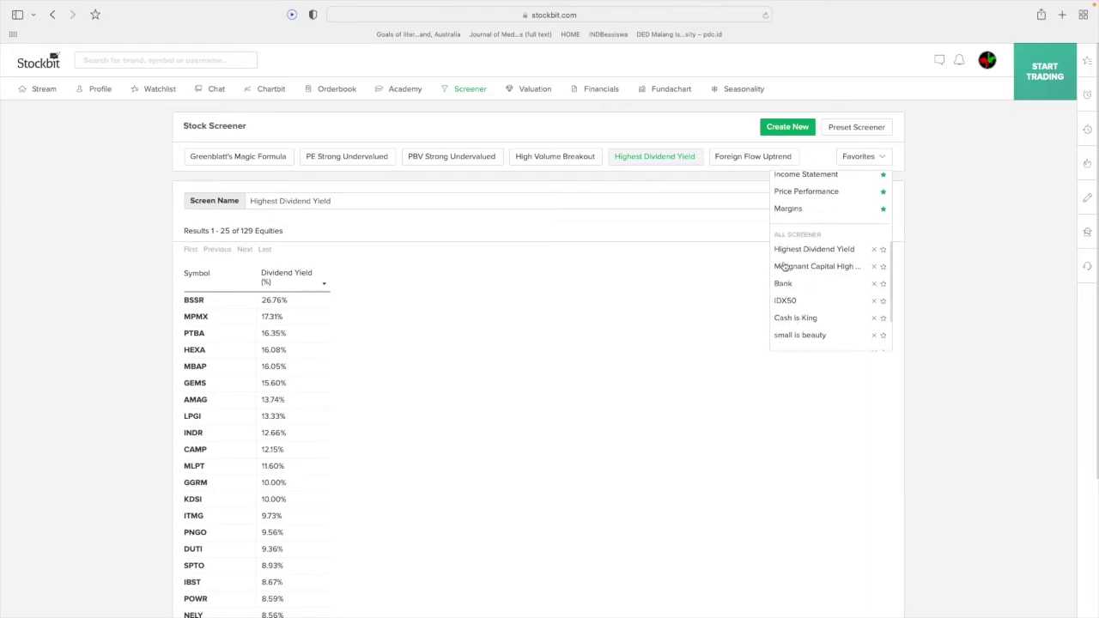
pyautogui.scroll(-3, 785, 288)
pyautogui.scroll(-3, 799, 309)
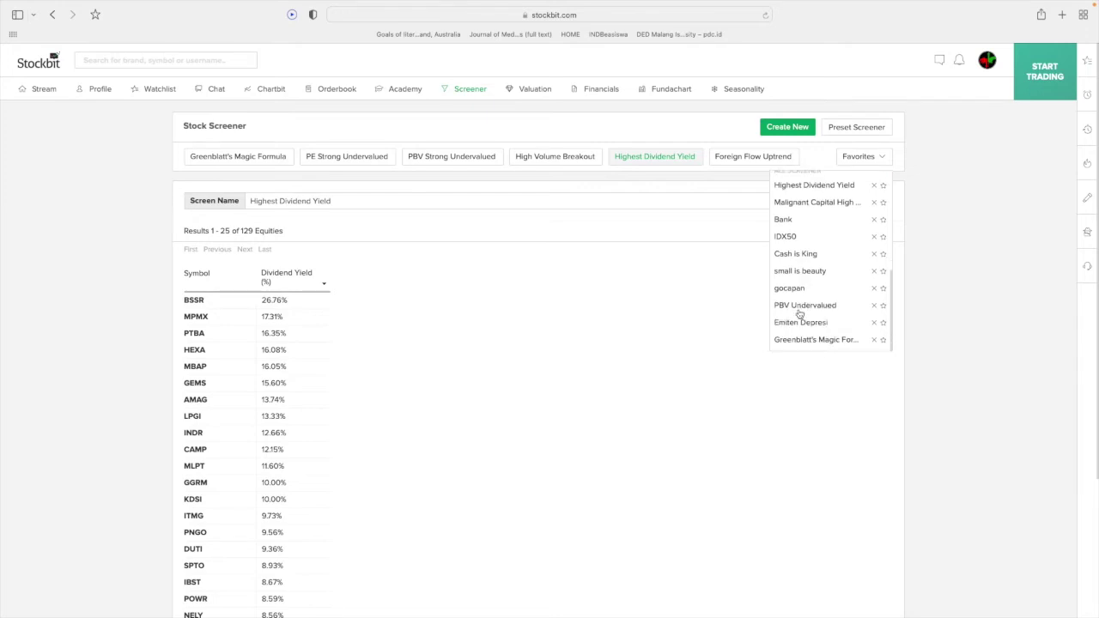
pyautogui.click(783, 307)
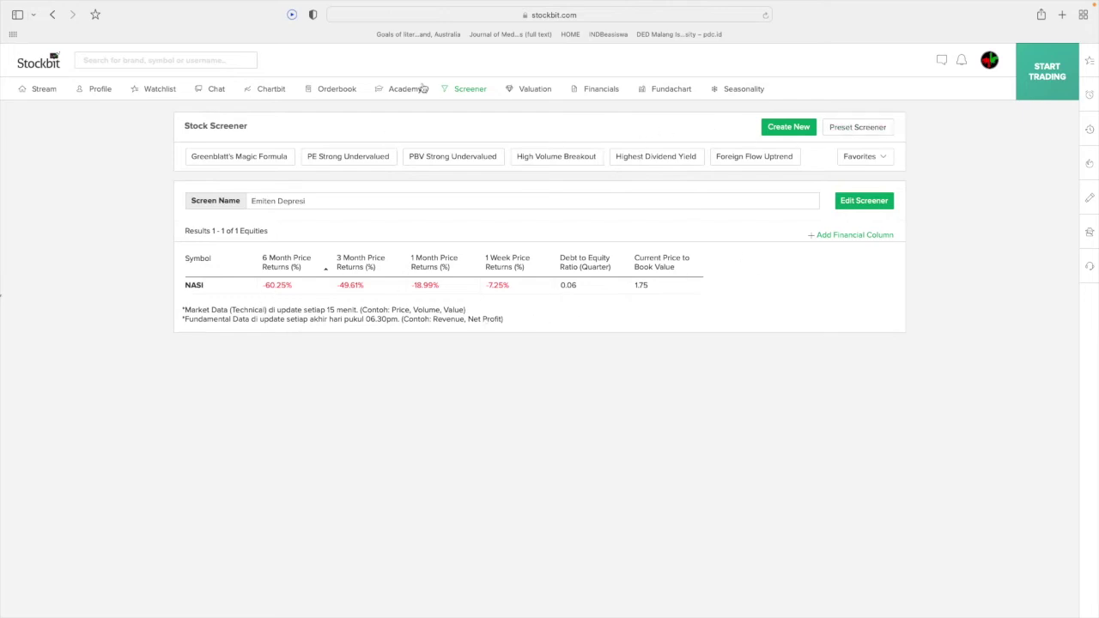
# Step: View the Valuation Tools page, and load BBCA's income statement in Financials
pyautogui.click(532, 93)
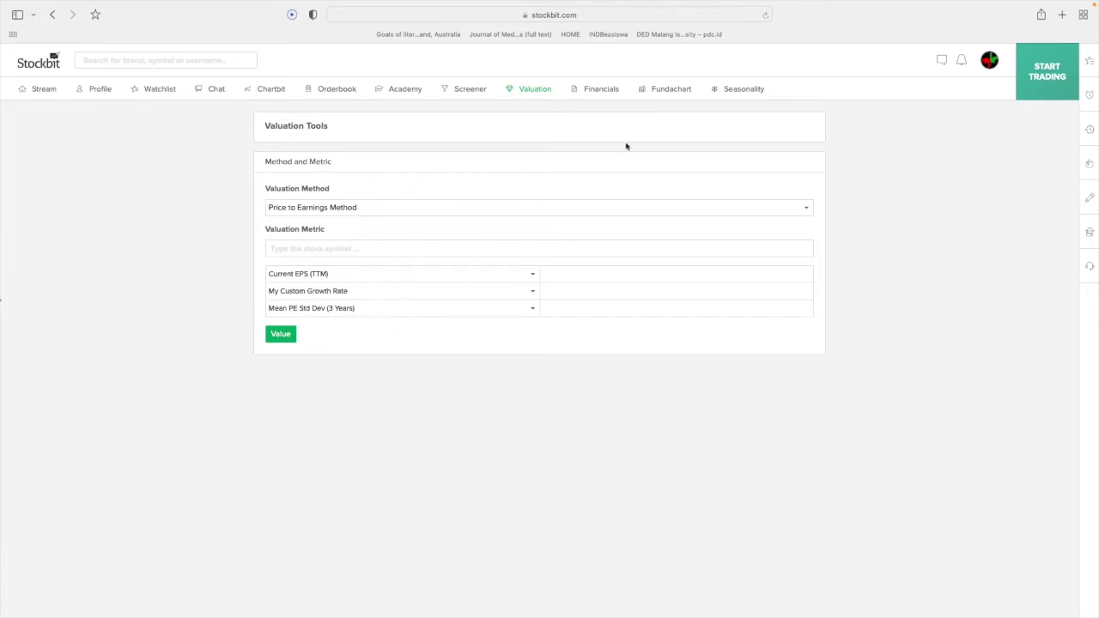
pyautogui.click(608, 90)
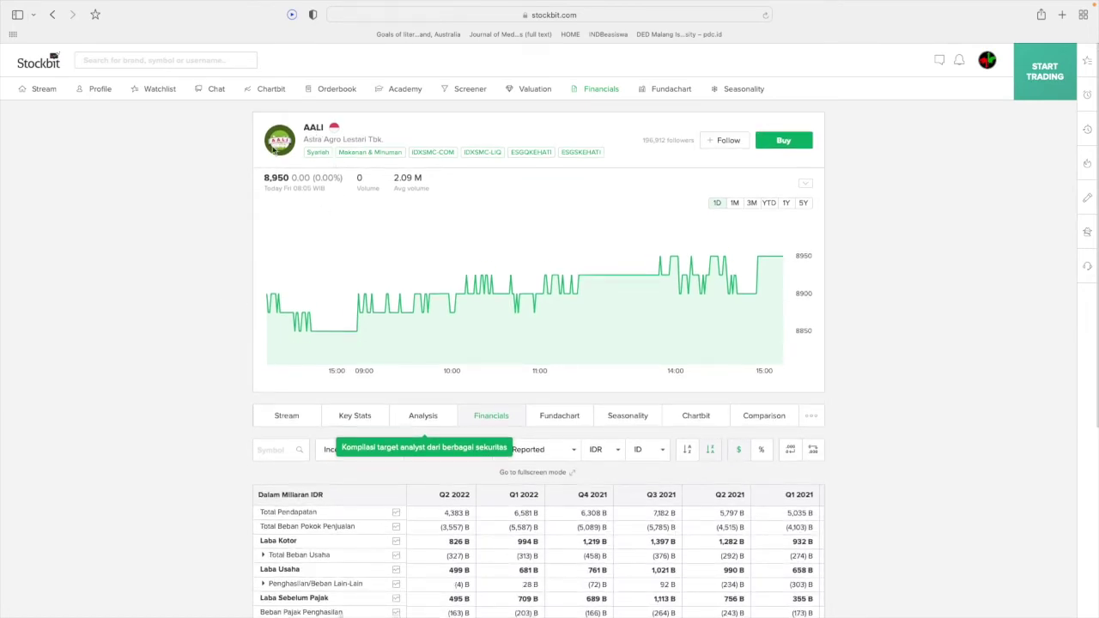
pyautogui.scroll(-2, 257, 391)
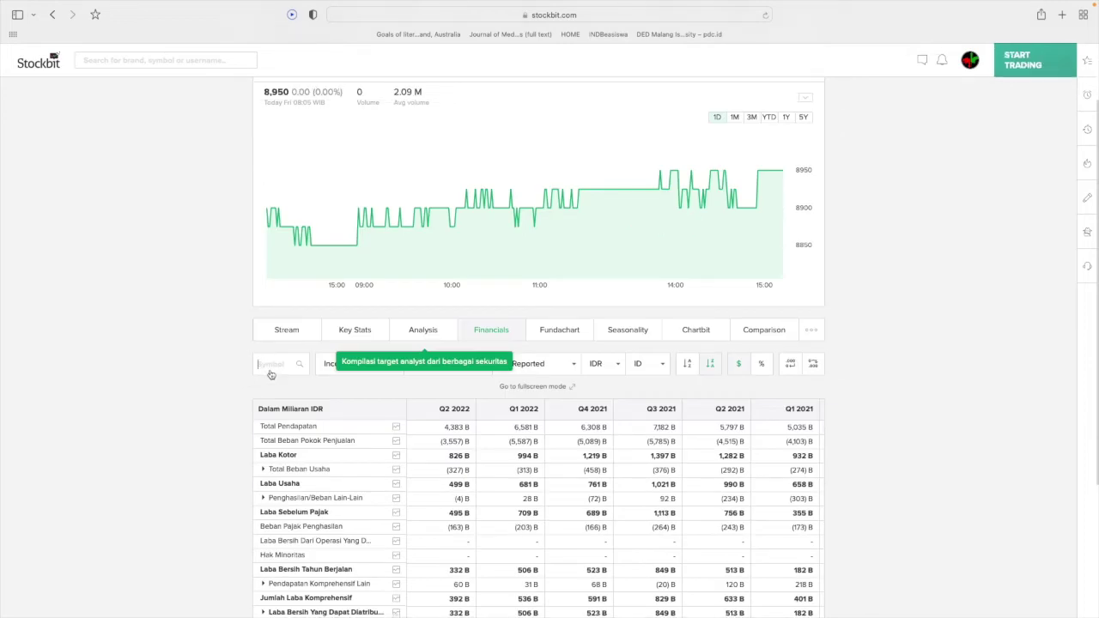
pyautogui.write('bbca')
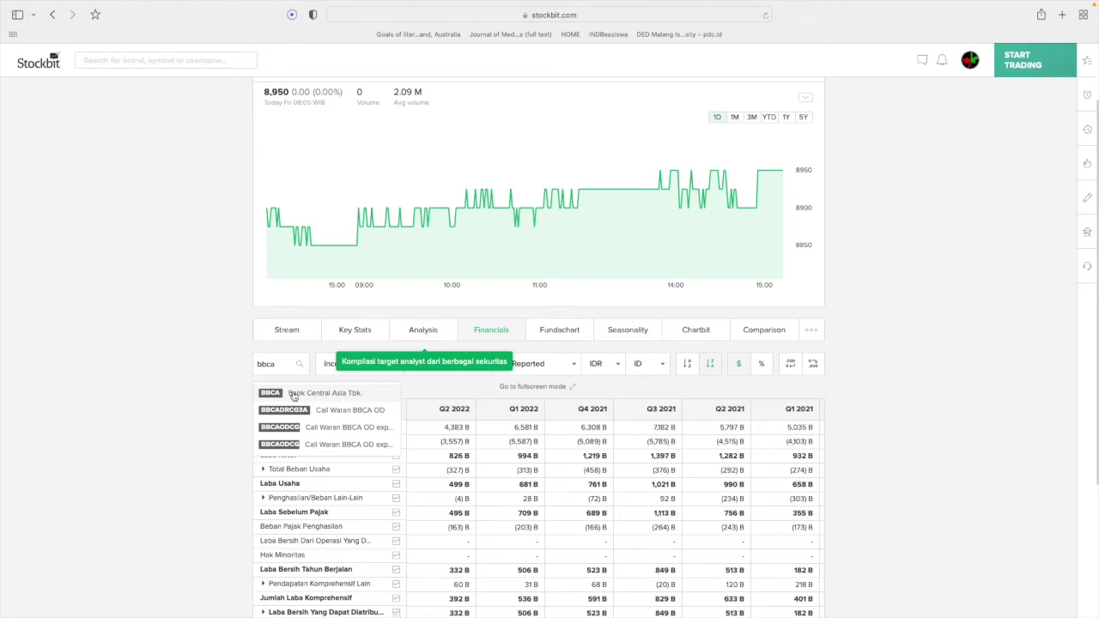
pyautogui.click(293, 397)
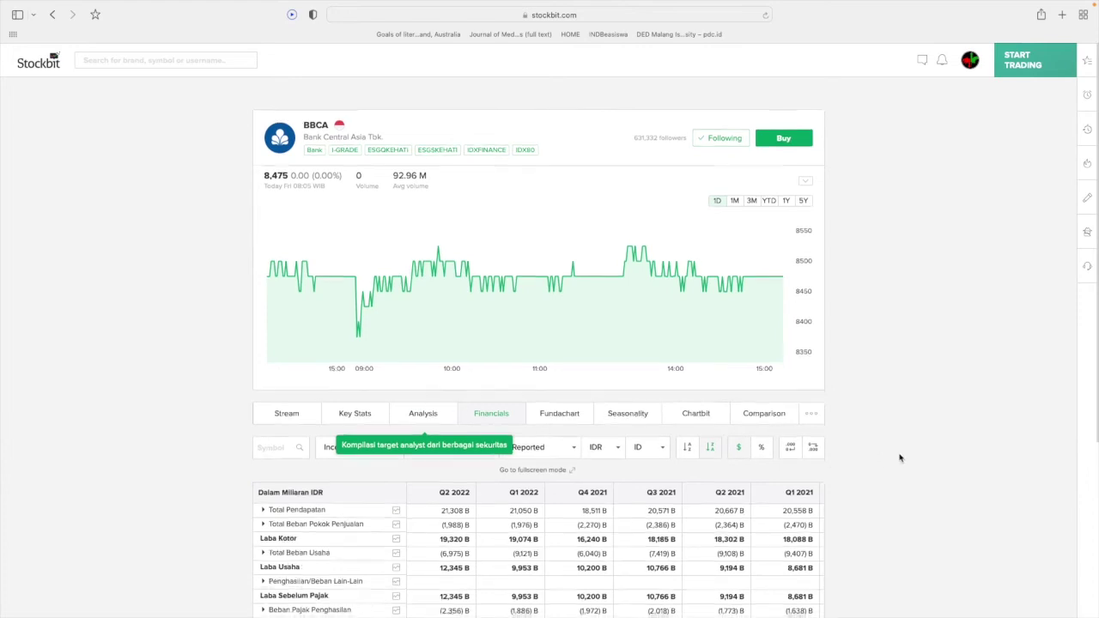
pyautogui.scroll(-3, 900, 456)
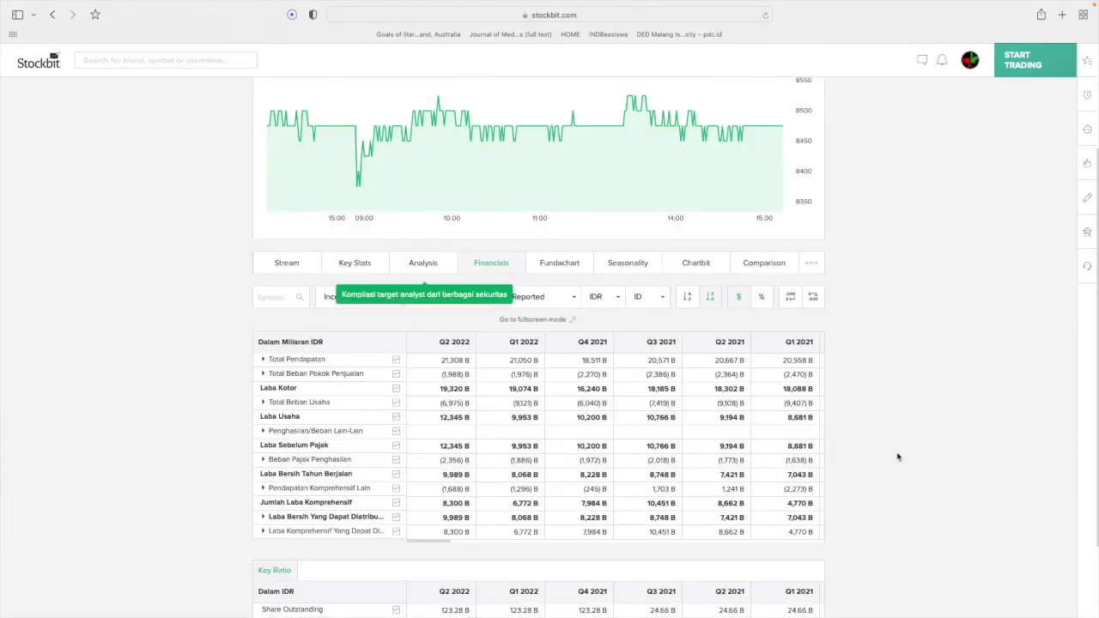
# Step: Open BBCA's Analysis view and examine the analyst ratings, the target price against the current price, and the consensus estimate
pyautogui.click(422, 266)
pyautogui.scroll(-4, 505, 406)
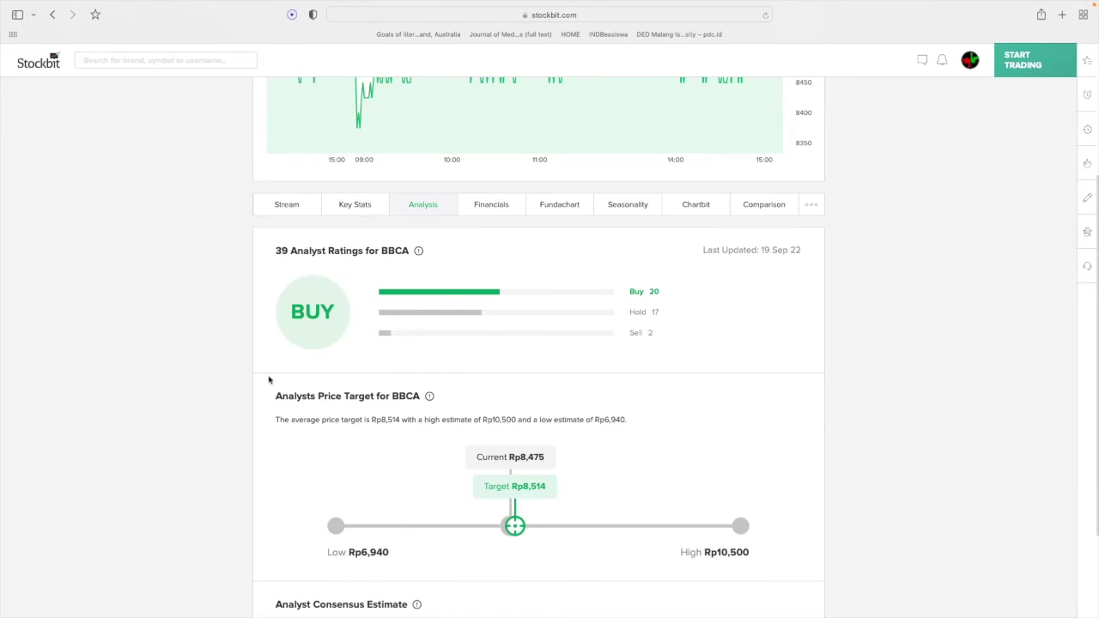
pyautogui.scroll(-1, 439, 356)
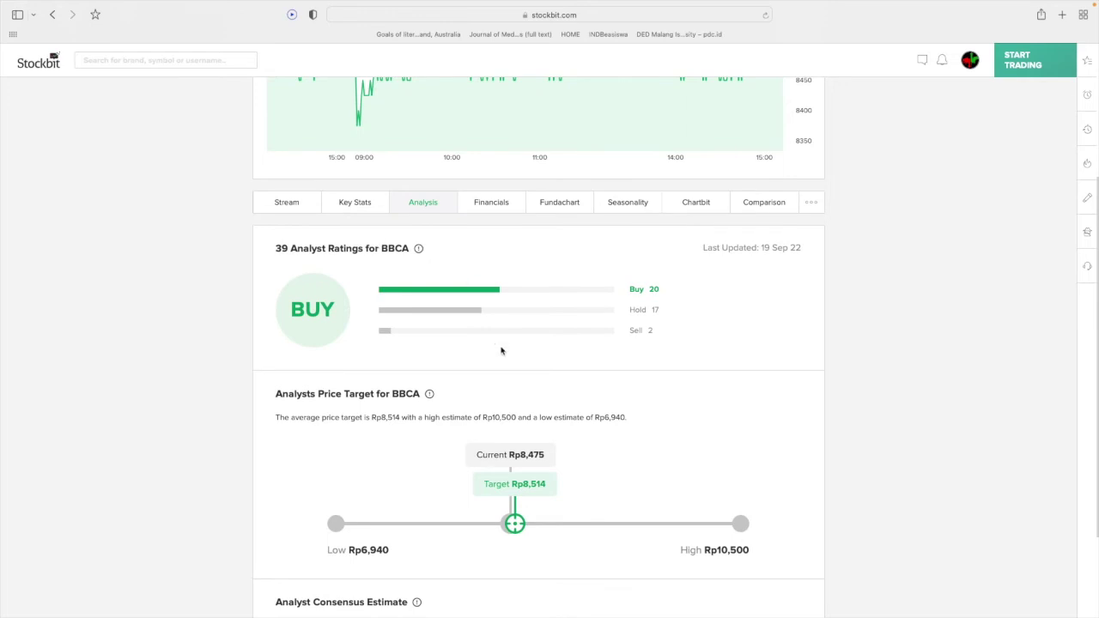
pyautogui.scroll(-1, 515, 386)
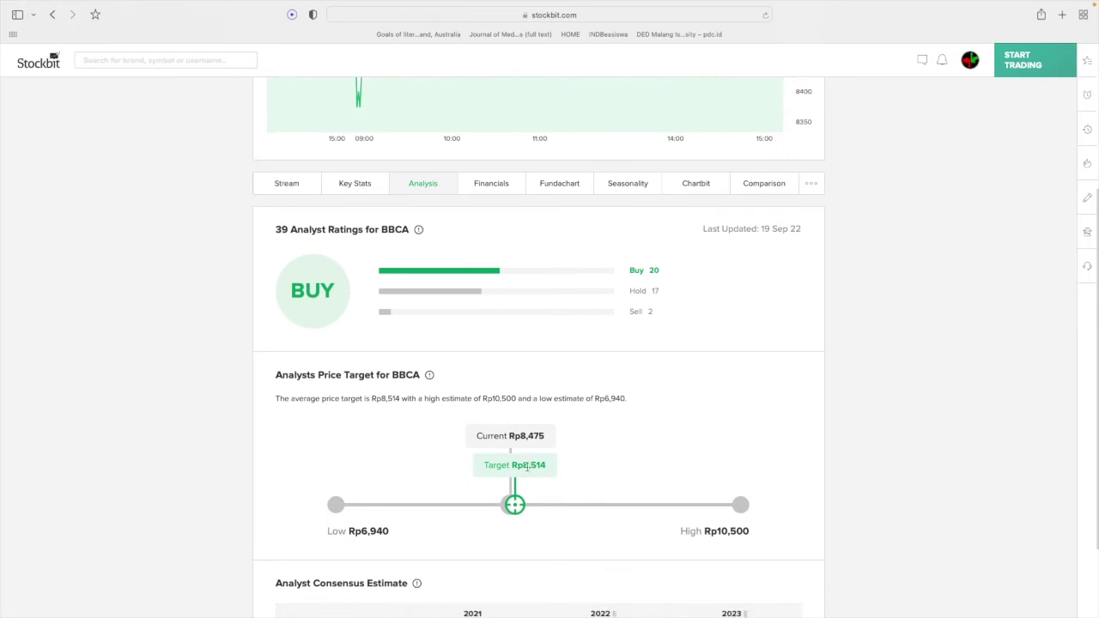
pyautogui.moveTo(523, 463); pyautogui.dragTo(550, 433)
pyautogui.scroll(-2, 547, 510)
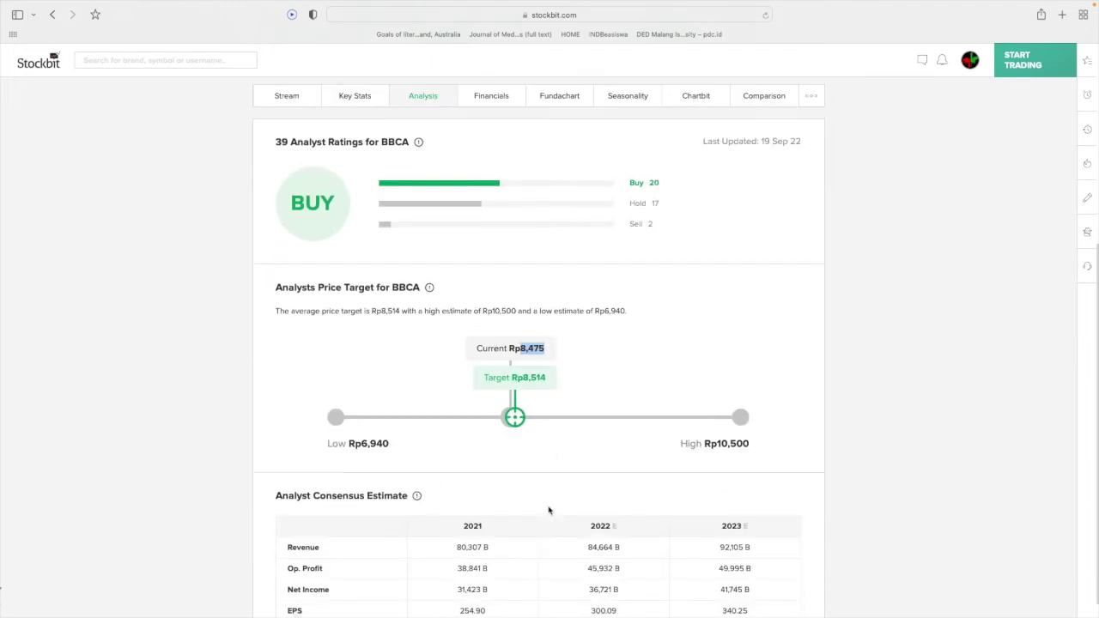
# Step: Return to BBCA's Financials and set the income statement period to Annual
pyautogui.scroll(5, 547, 509)
pyautogui.click(493, 340)
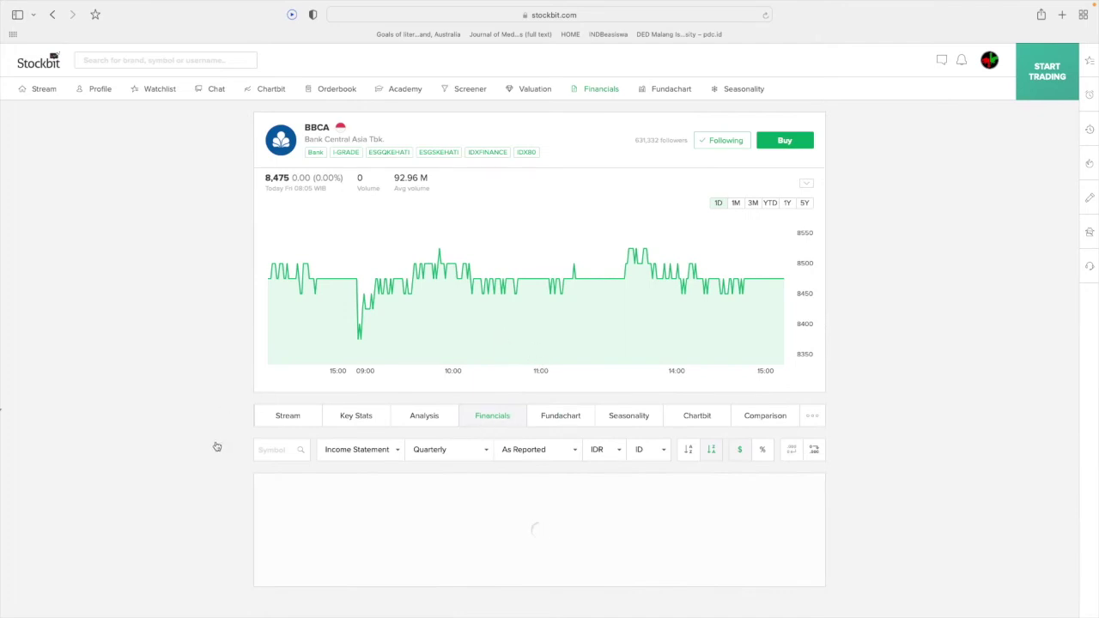
pyautogui.scroll(-4, 217, 445)
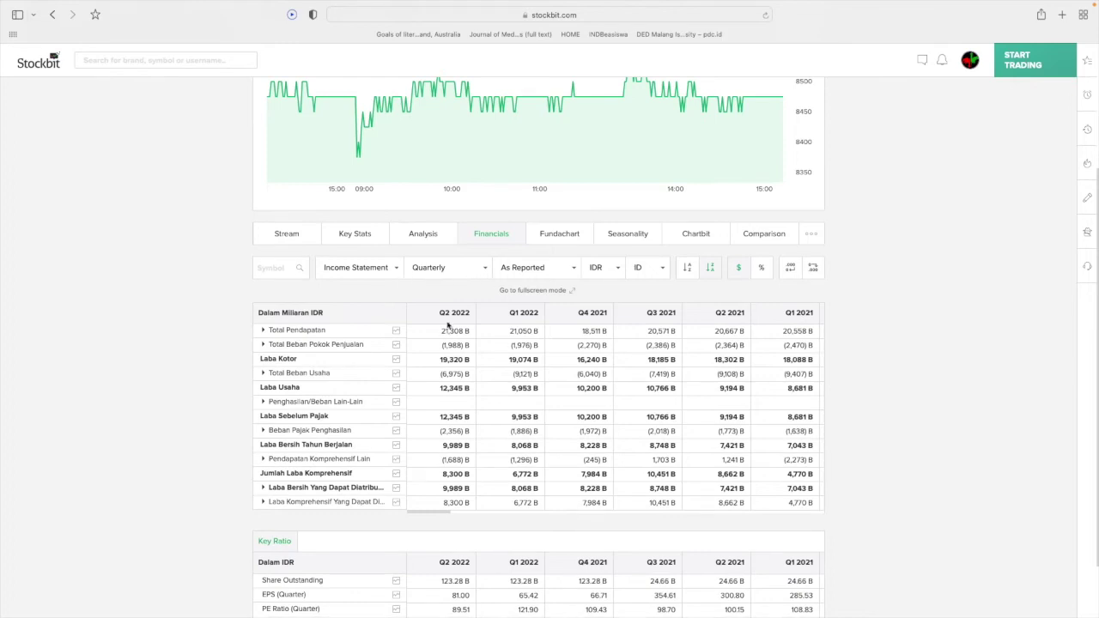
pyautogui.click(483, 271)
pyautogui.click(453, 278)
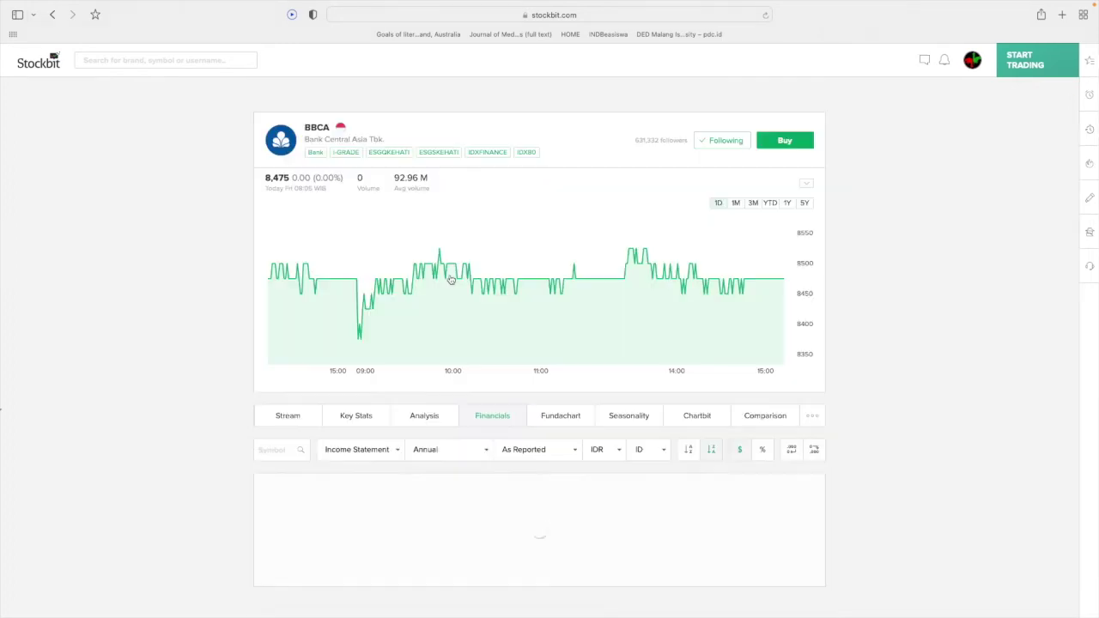
# Step: Examine BBCA's annual income statement figures and show the table in fullscreen mode with its key ratios
pyautogui.scroll(-2, 905, 460)
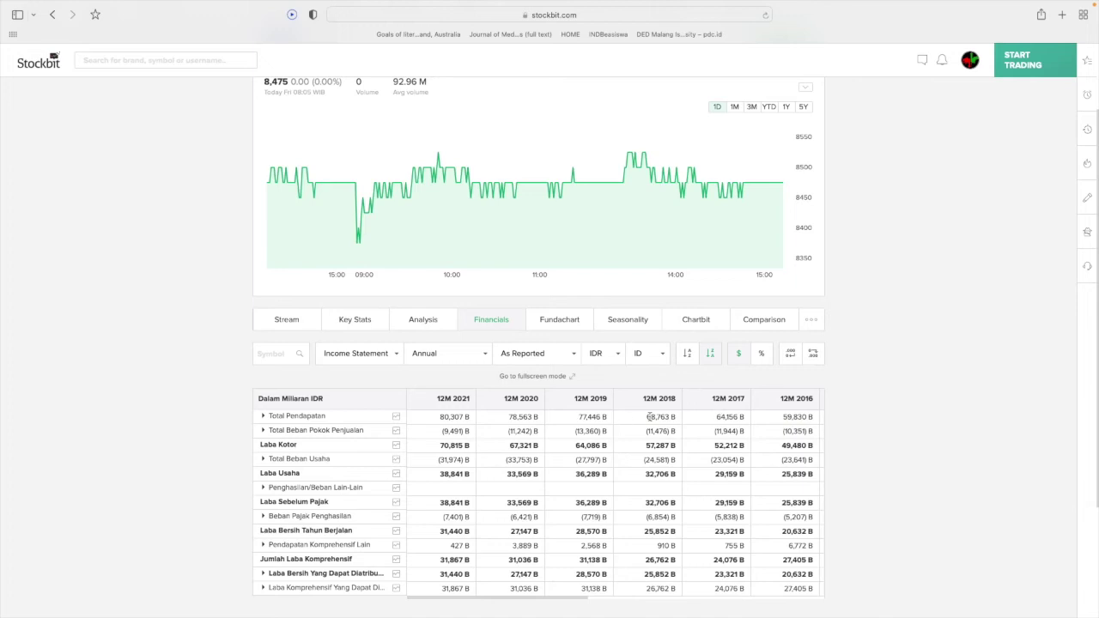
pyautogui.moveTo(725, 429); pyautogui.dragTo(689, 429)
pyautogui.scroll(-1, 653, 438)
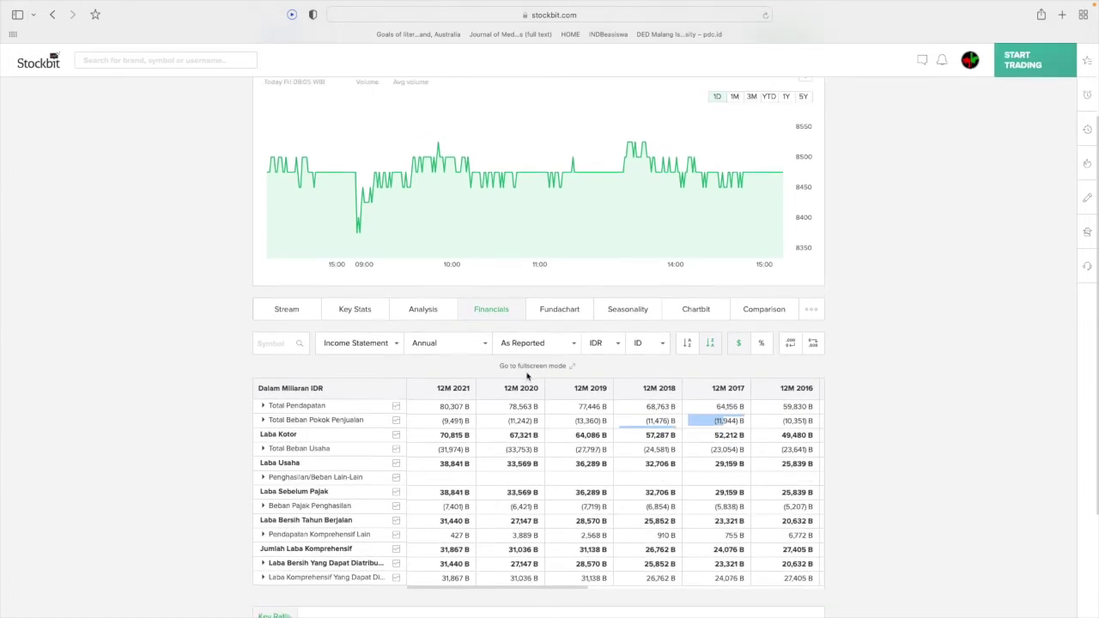
pyautogui.click(874, 399)
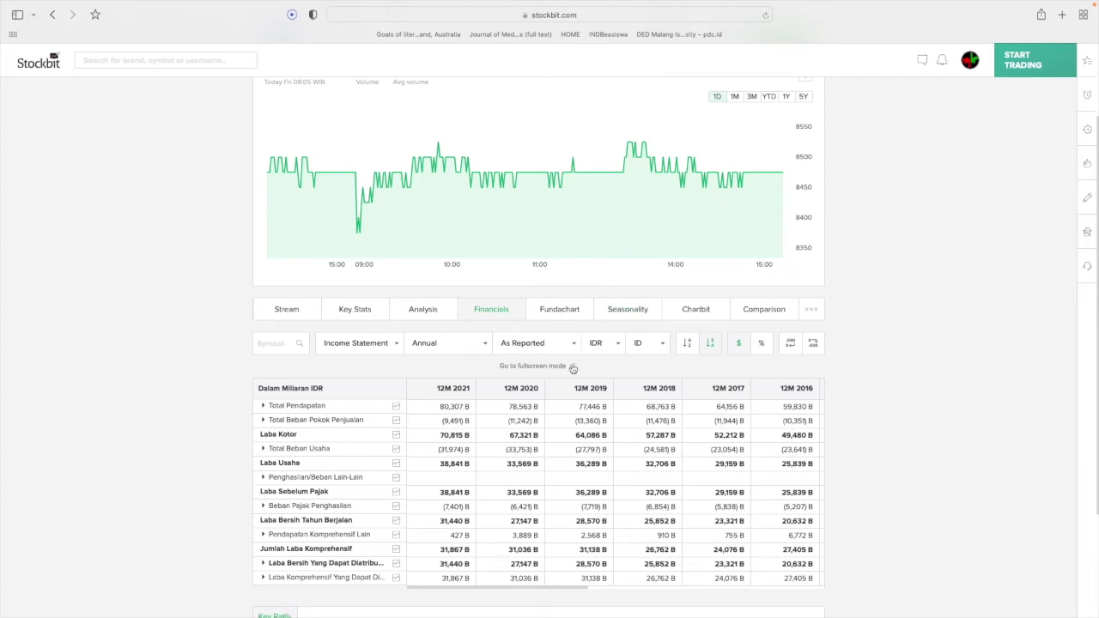
pyautogui.click(570, 366)
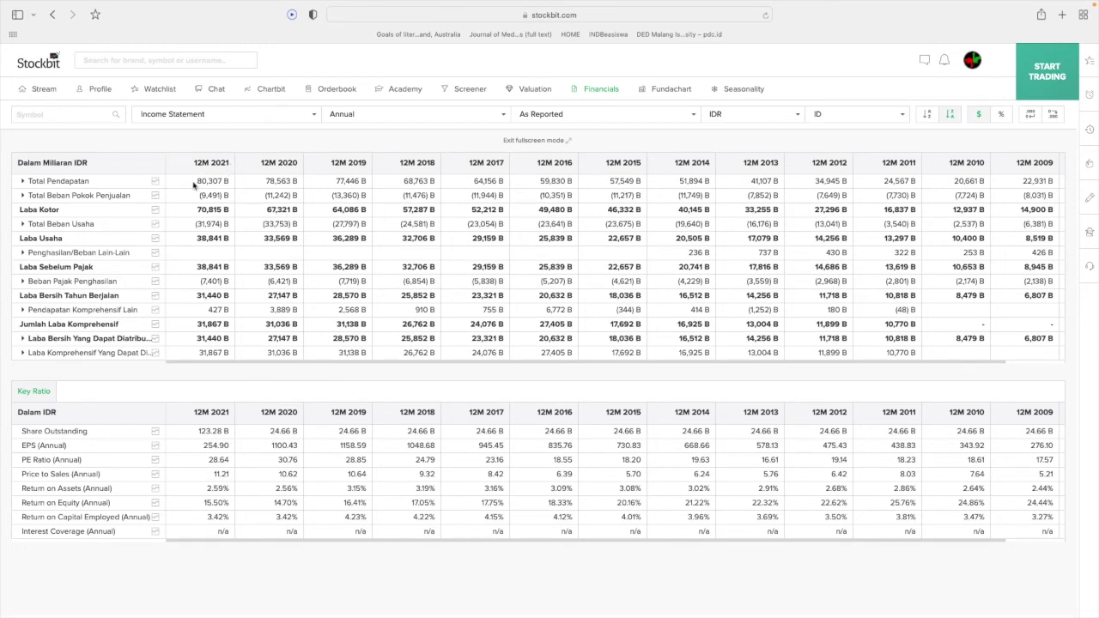
pyautogui.moveTo(155, 184)
# Step: Load the ACES financials in place of BBCA and view its annual income statement
pyautogui.click(63, 117)
pyautogui.write('aces')
pyautogui.click(64, 147)
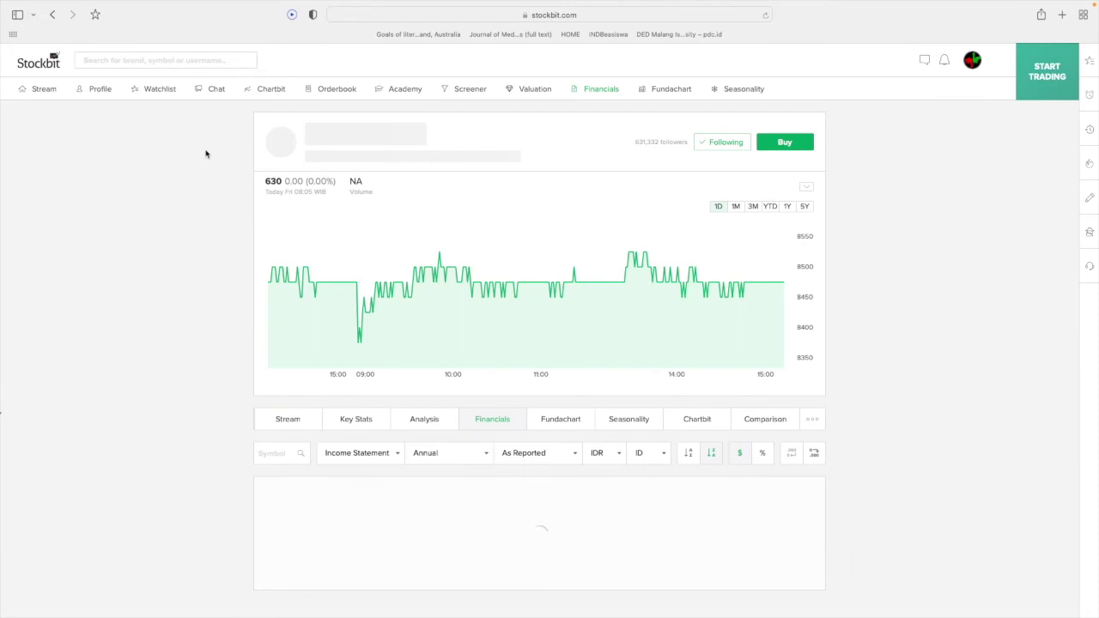
pyautogui.scroll(-3, 215, 258)
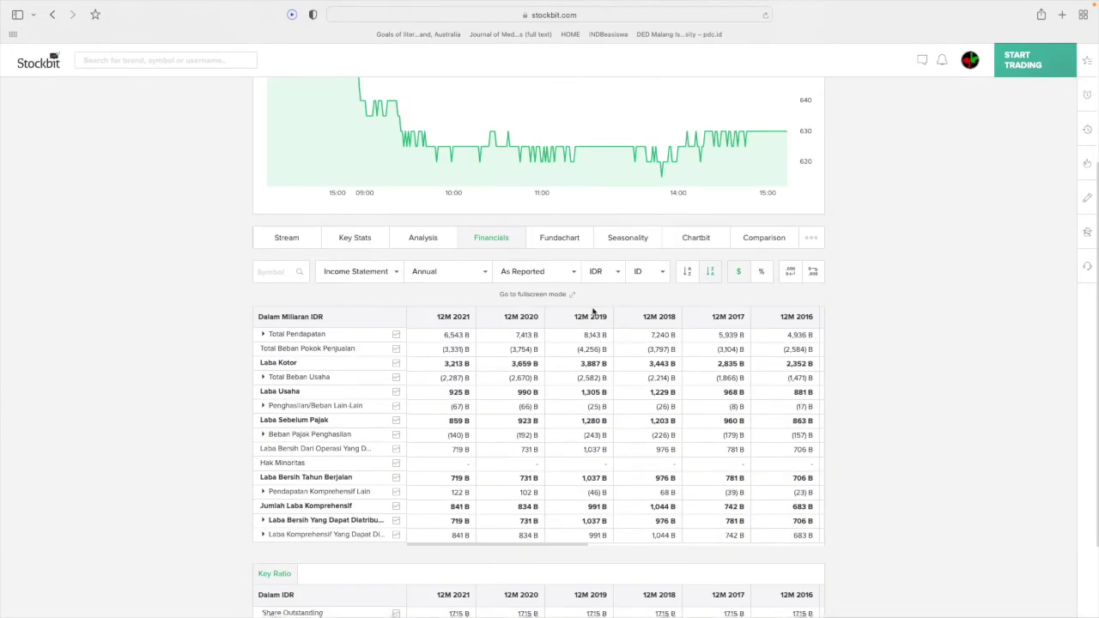
# Step: Show the ACES annual income statement in fullscreen mode and open the chart for its Total Pendapatan row
pyautogui.click(571, 295)
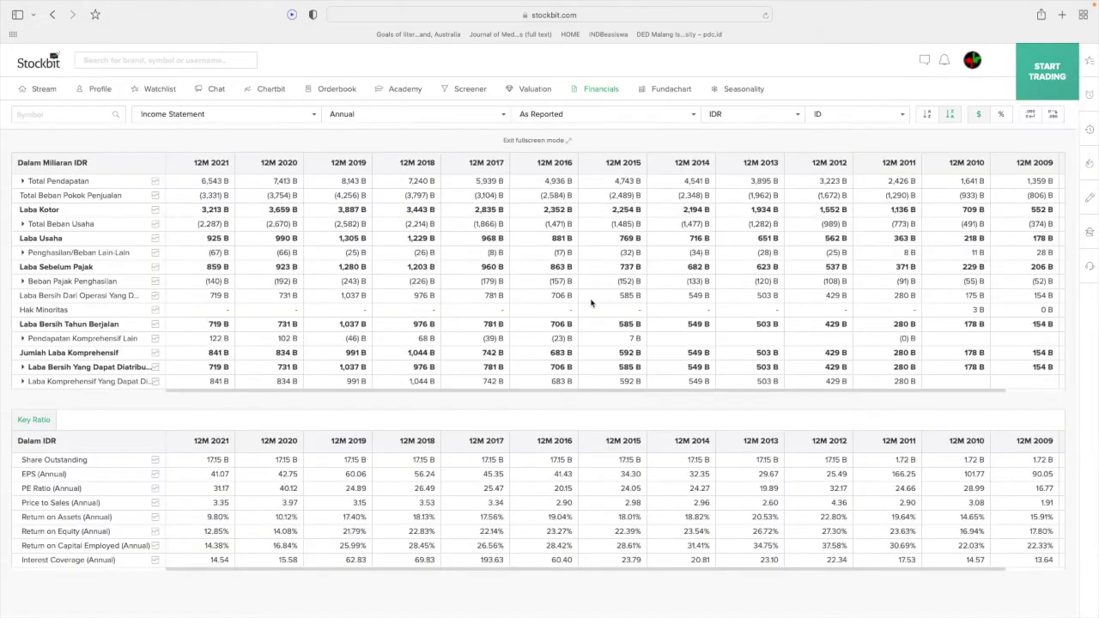
pyautogui.click(155, 180)
# Step: Open the Fundachart for AALI and apply the default PBV Standard Deviation Band template
pyautogui.click(676, 90)
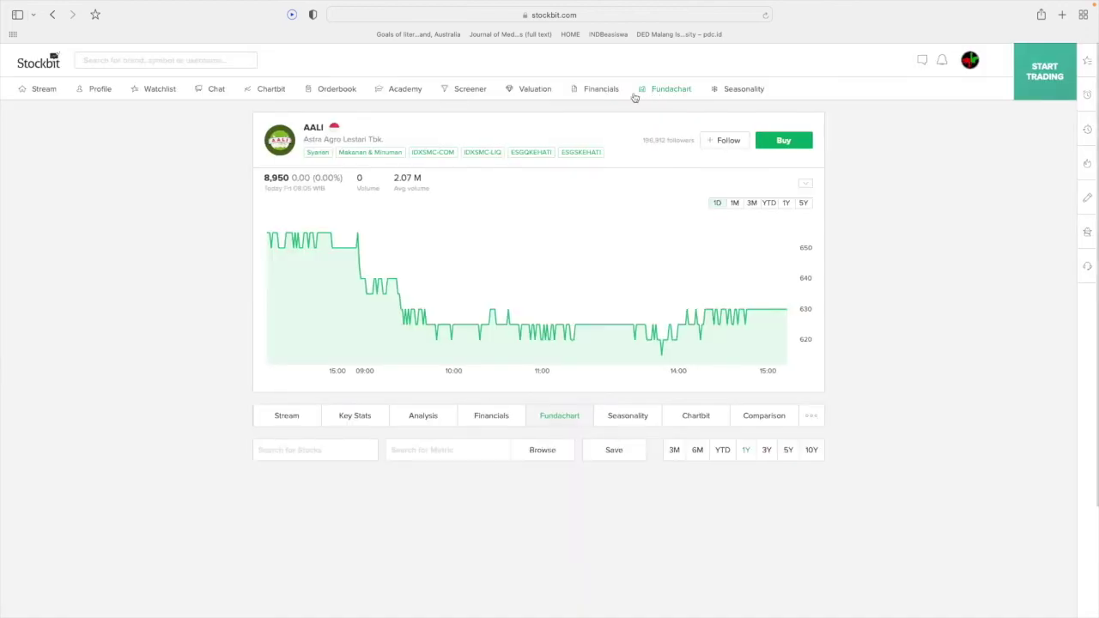
pyautogui.scroll(-1, 162, 276)
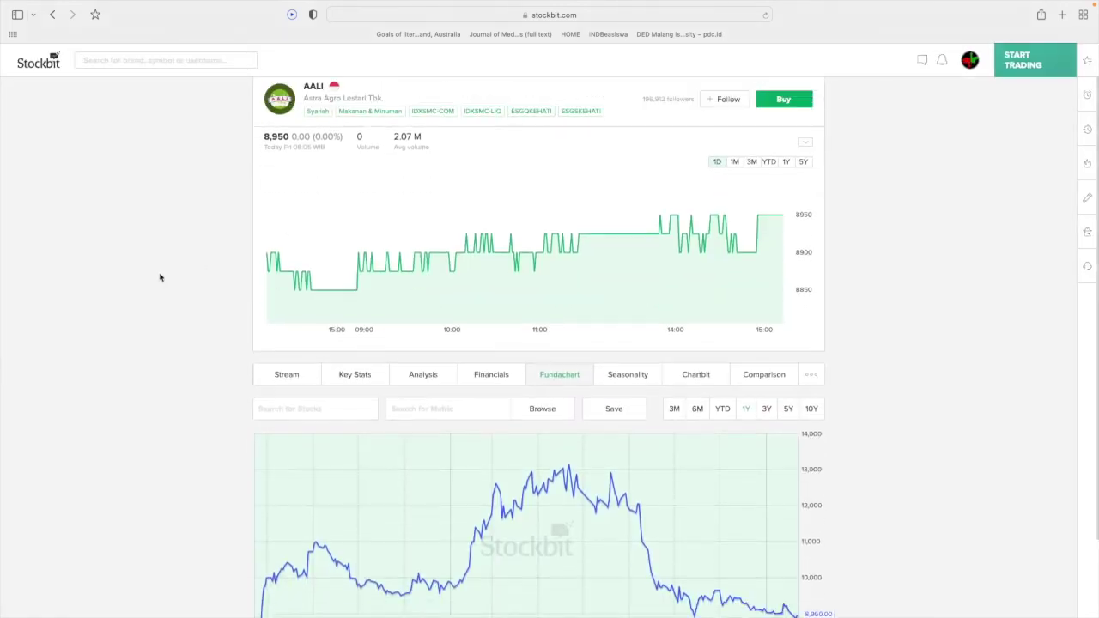
pyautogui.scroll(-1, 206, 323)
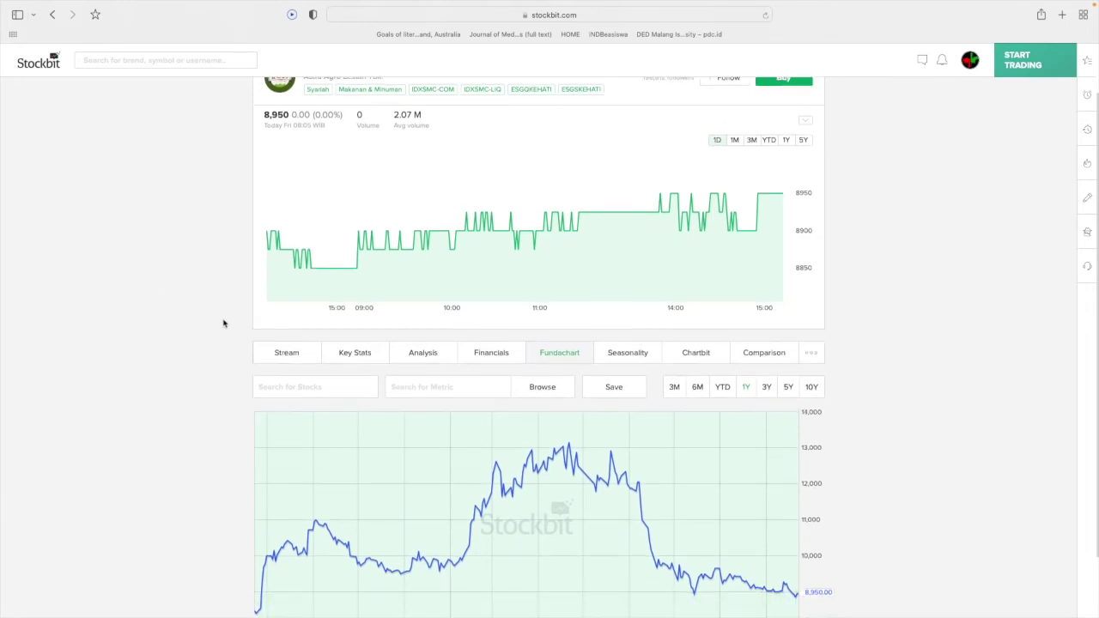
pyautogui.click(620, 391)
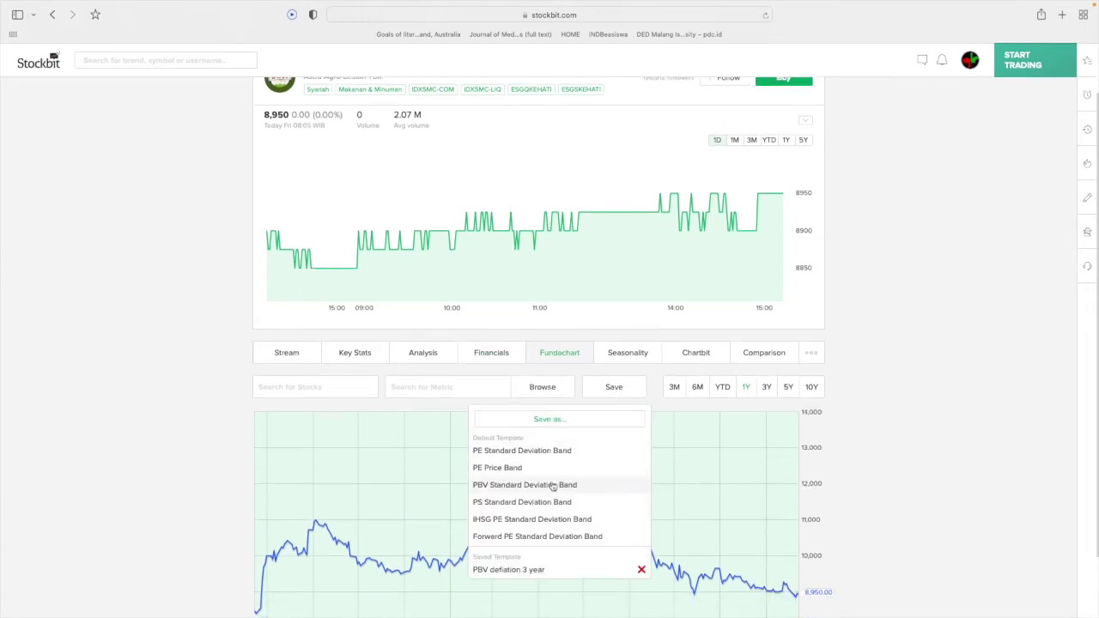
pyautogui.click(522, 485)
pyautogui.scroll(-3, 941, 496)
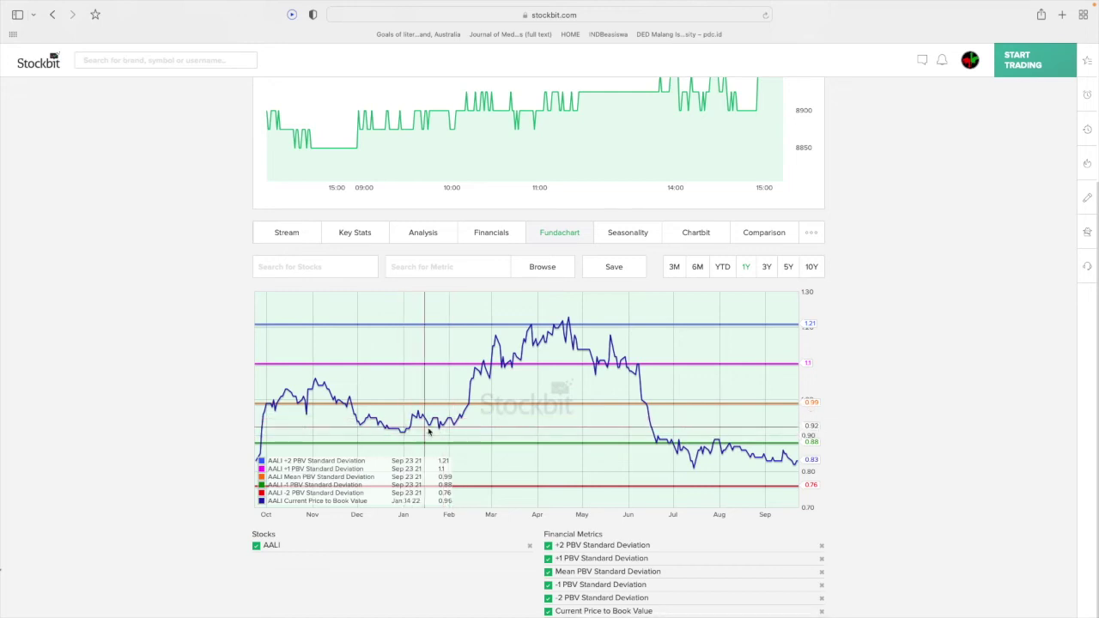
# Step: Set the AALI PBV band chart's time range to 5Y and review the price-to-book history against the bands
pyautogui.click(789, 269)
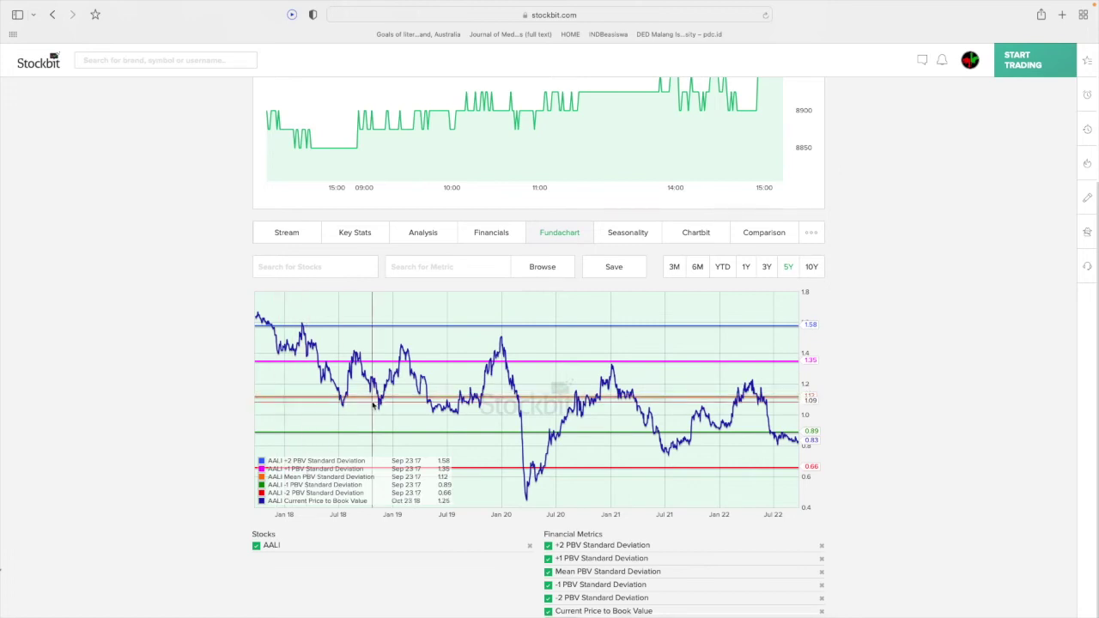
pyautogui.scroll(3, 135, 404)
pyautogui.scroll(-3, 138, 399)
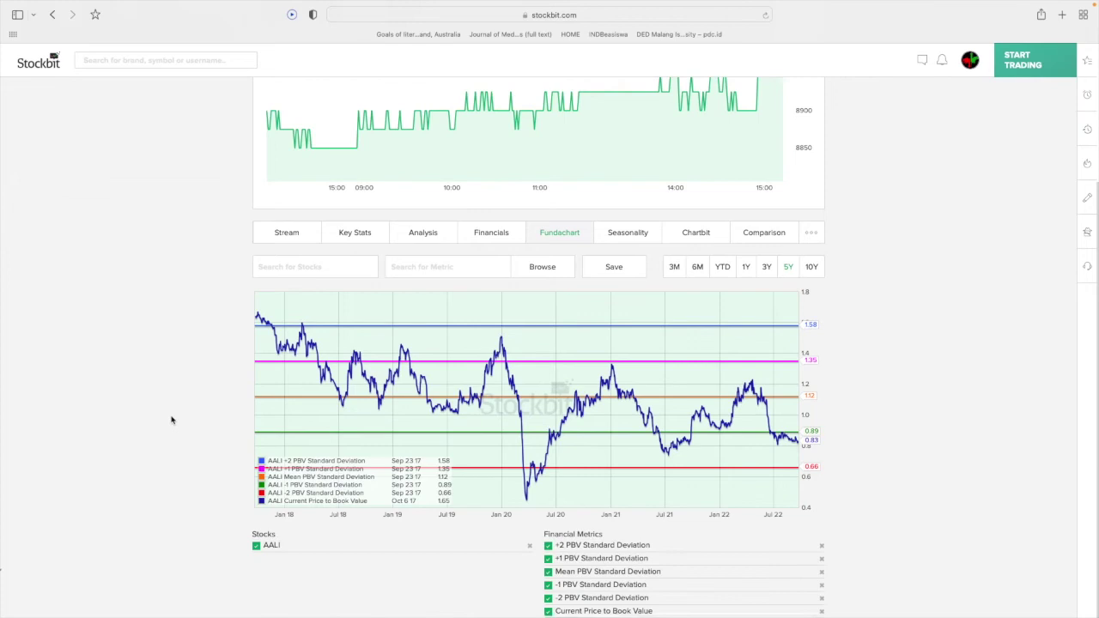
# Step: Add the stock ACES to the Fundachart to compare its PBV standard deviation bands with AALI's
pyautogui.scroll(2, 276, 256)
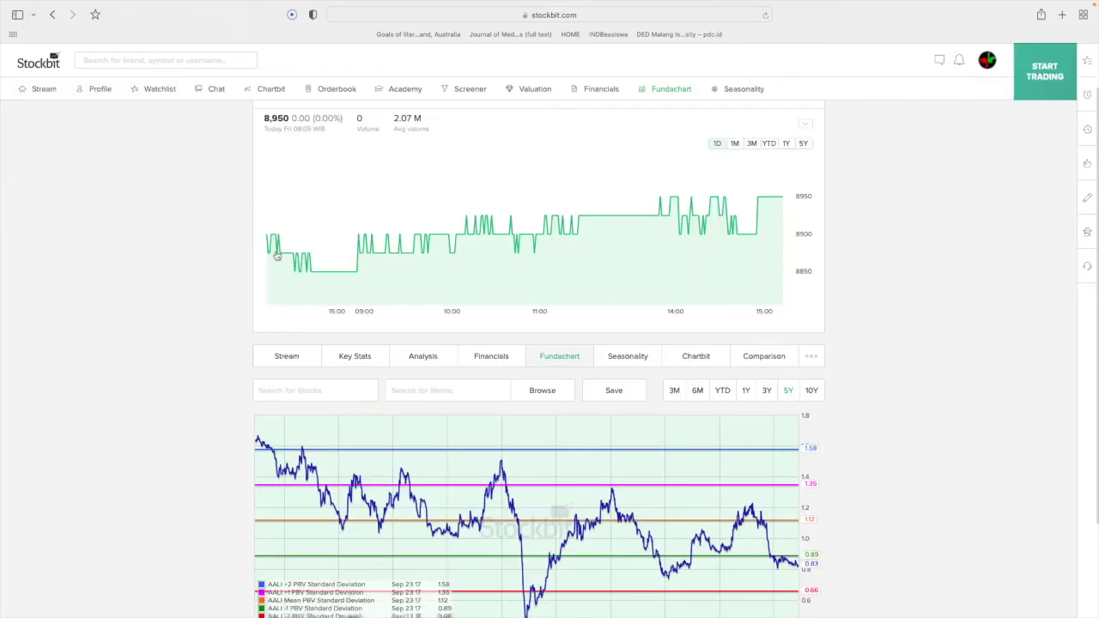
pyautogui.click(290, 392)
pyautogui.write('aces')
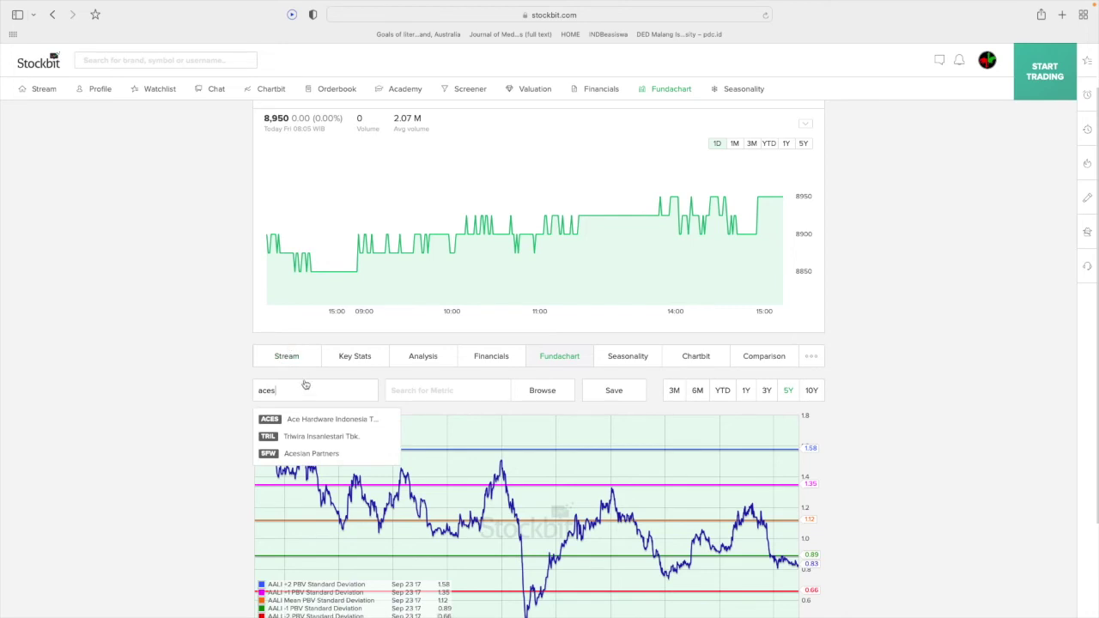
pyautogui.click(294, 420)
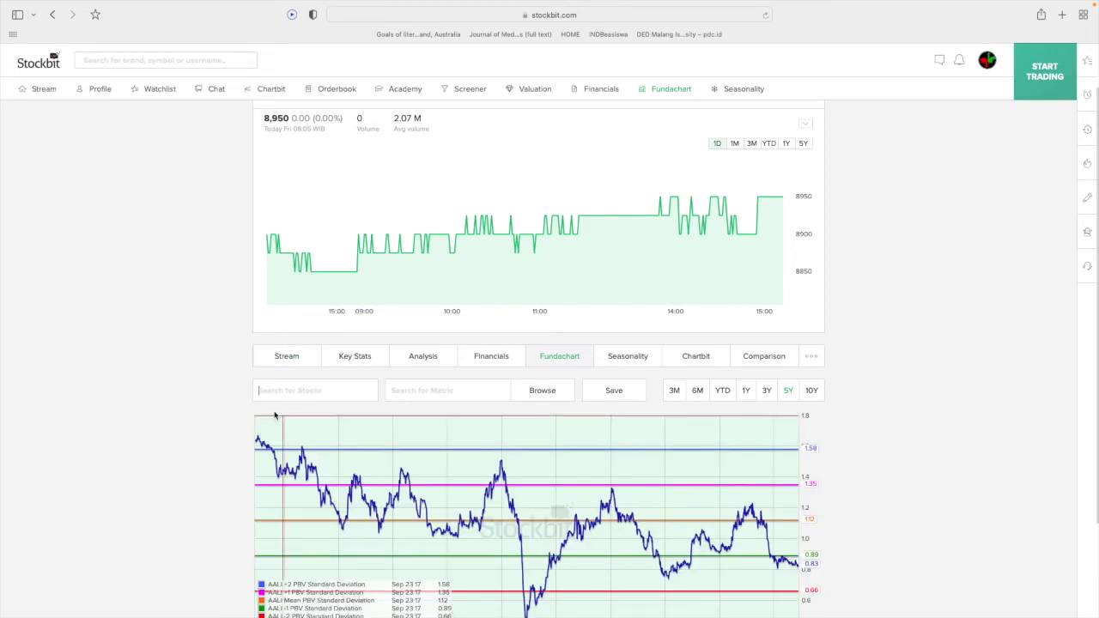
pyautogui.scroll(-2, 167, 478)
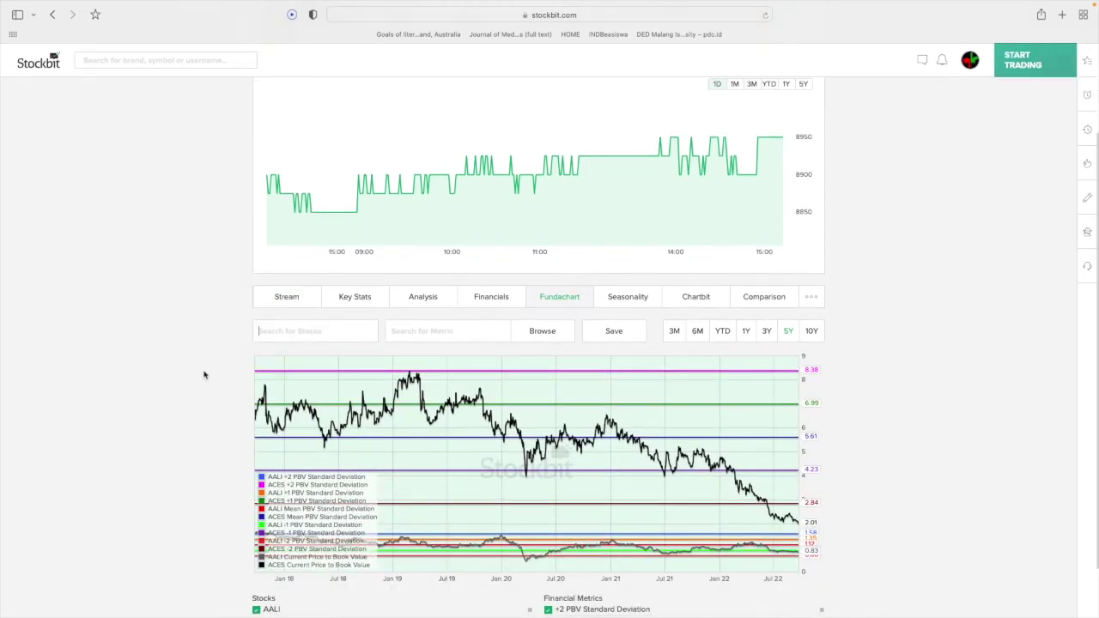